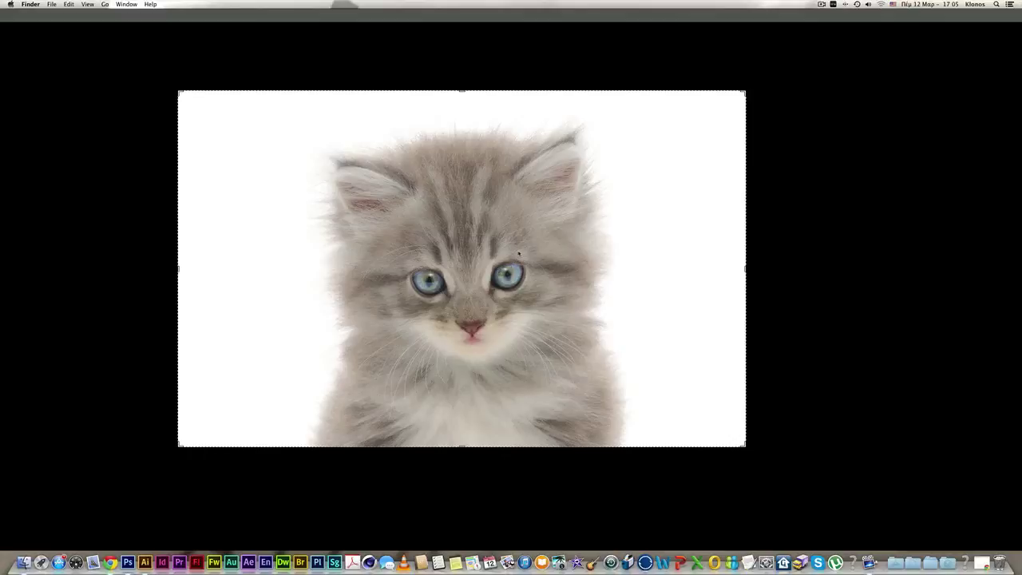
Start a Pen path at the image's lower edge and trace the kitten's right-hand outline up to the cheek.
{"action": "left_click", "coordinate": [29, 67]}
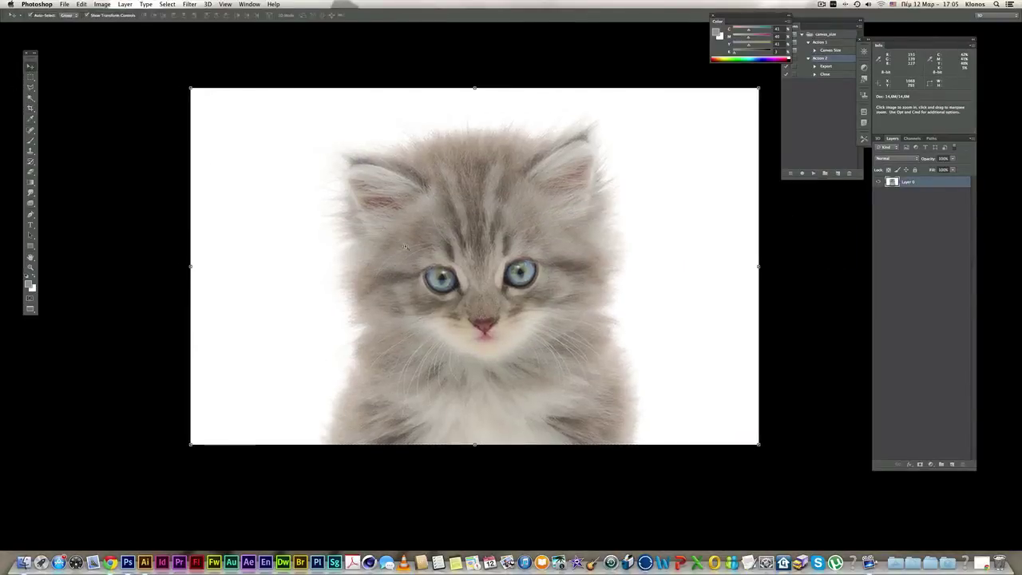
{"action": "left_click", "coordinate": [405, 248], "text": "super"}
{"action": "left_click_drag", "start_coordinate": [493, 324], "coordinate": [477, 318]}
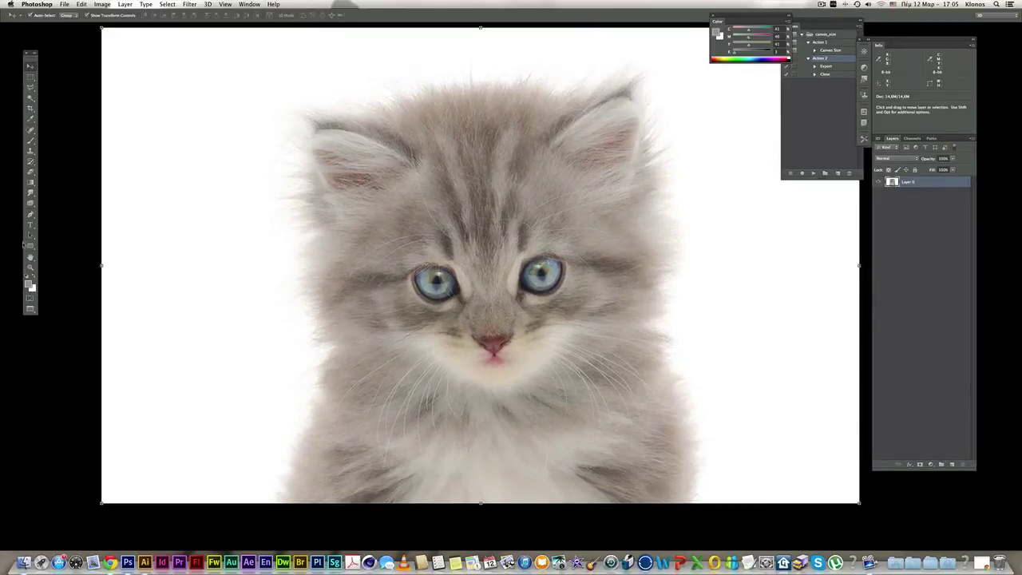
{"action": "key", "text": "p"}
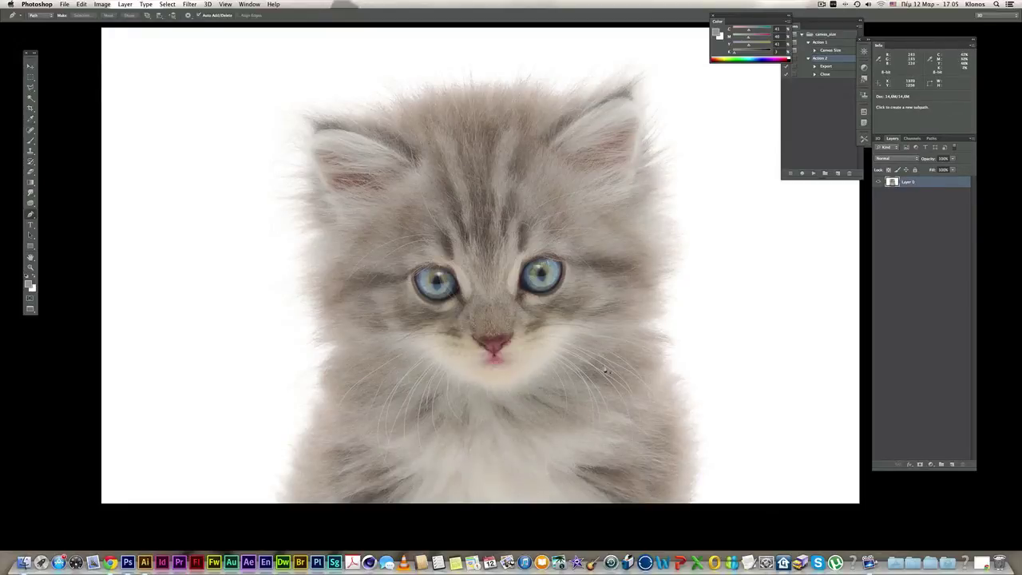
{"action": "left_click", "coordinate": [662, 437], "text": "super"}
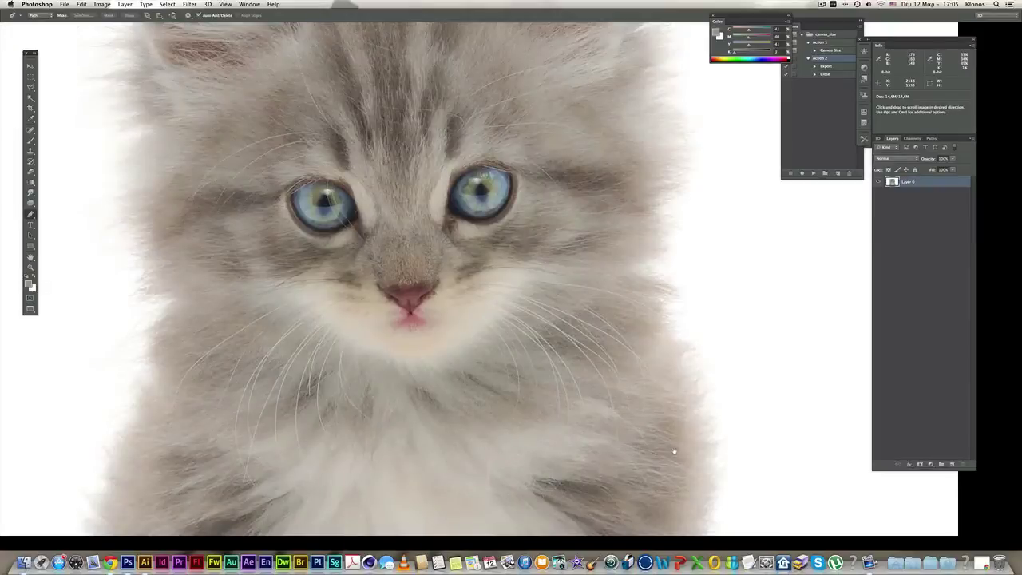
{"action": "left_click", "coordinate": [702, 539]}
{"action": "left_click_drag", "start_coordinate": [712, 460], "coordinate": [710, 434]}
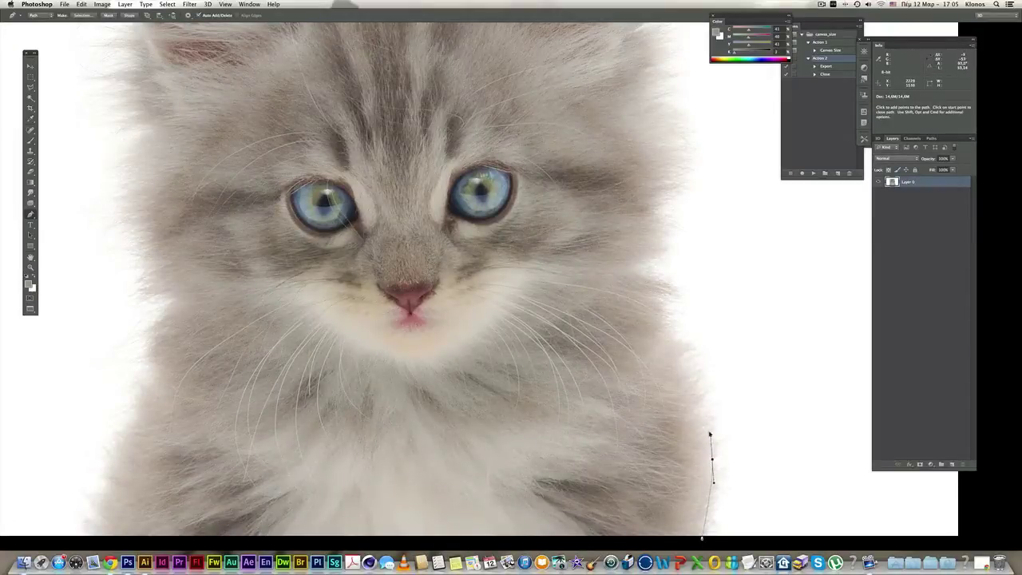
{"action": "left_click_drag", "start_coordinate": [683, 348], "coordinate": [651, 281]}
{"action": "left_click", "coordinate": [642, 268]}
{"action": "left_click_drag", "start_coordinate": [681, 193], "coordinate": [681, 184]}
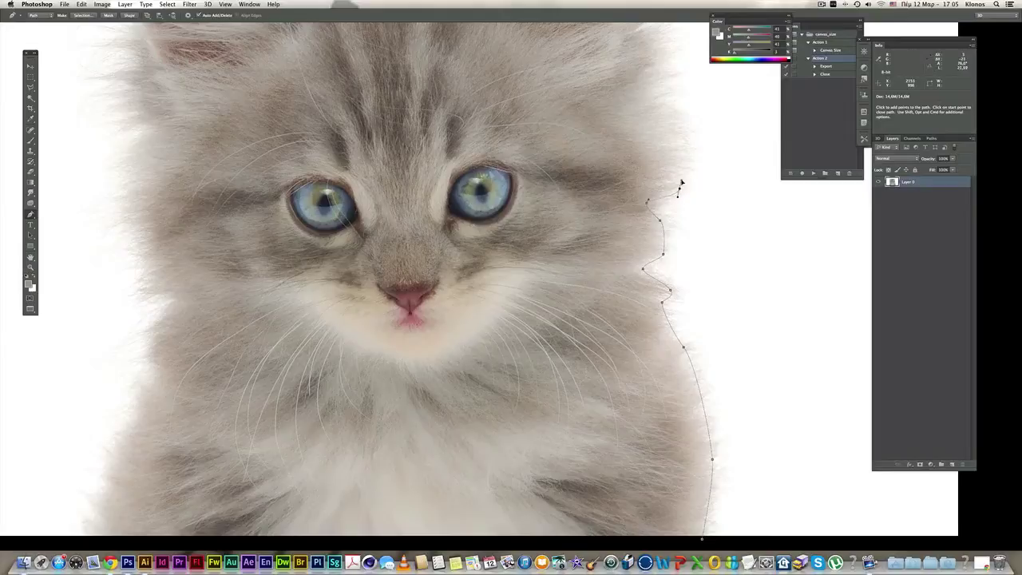
Continue the path up the right-hand cheek to the outer side of the ear.
{"action": "left_click", "coordinate": [684, 130]}
{"action": "left_click", "coordinate": [665, 105]}
{"action": "left_click_drag", "start_coordinate": [666, 106], "coordinate": [634, 289]}
{"action": "left_click", "coordinate": [631, 259]}
{"action": "left_click", "coordinate": [629, 216]}
{"action": "left_click", "coordinate": [622, 193]}
{"action": "left_click", "coordinate": [610, 174]}
{"action": "left_click", "coordinate": [613, 145]}
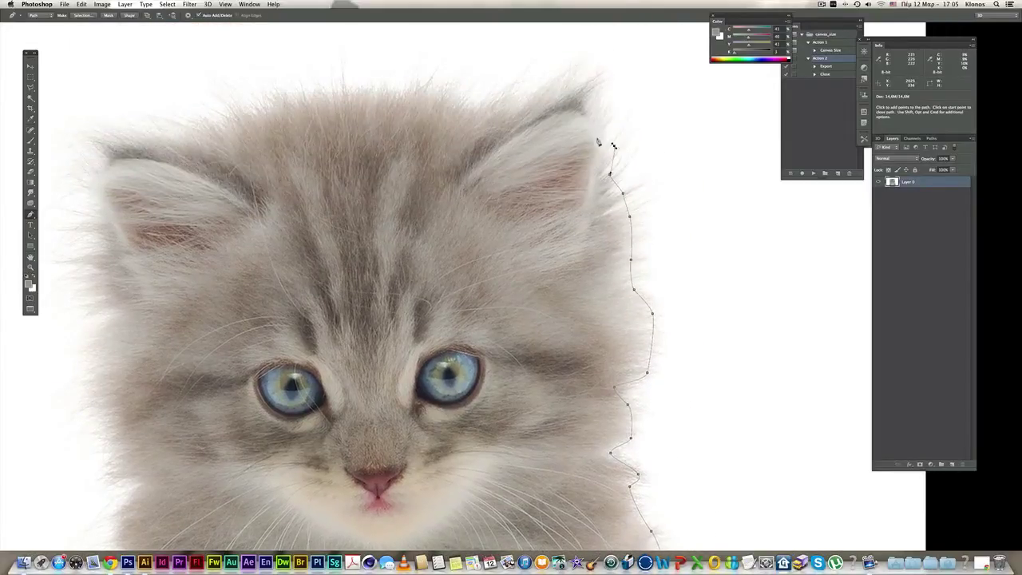
Trace the path over the right-hand ear tip and across the top of the head to the left-hand ear.
{"action": "left_click", "coordinate": [586, 88]}
{"action": "left_click", "coordinate": [520, 105]}
{"action": "left_click", "coordinate": [493, 104]}
{"action": "left_click", "coordinate": [442, 95]}
{"action": "left_click", "coordinate": [343, 93]}
{"action": "left_click", "coordinate": [277, 106]}
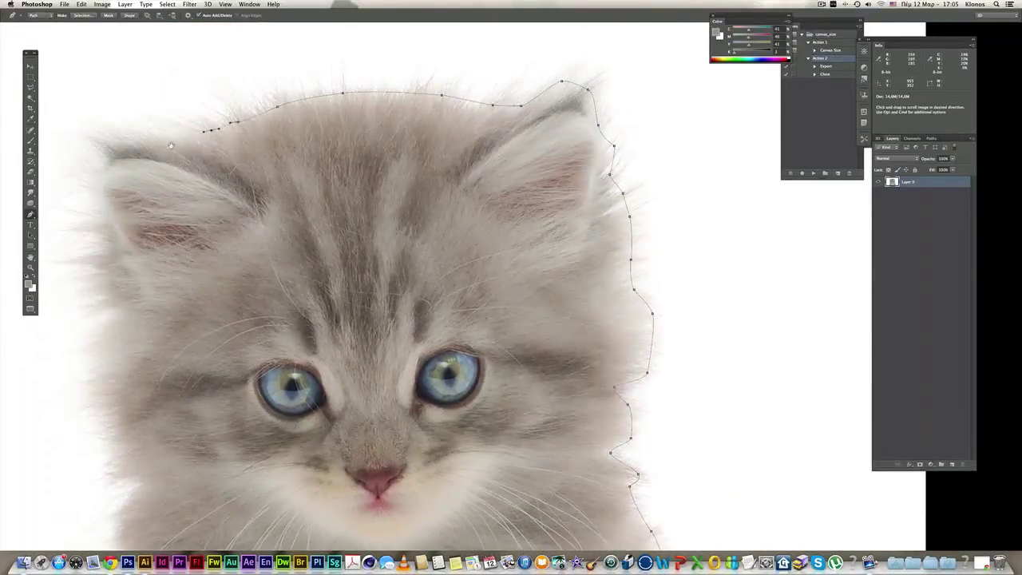
{"action": "left_click_drag", "start_coordinate": [189, 139], "coordinate": [406, 112]}
{"action": "left_click_drag", "start_coordinate": [372, 108], "coordinate": [361, 108]}
{"action": "left_click", "coordinate": [310, 106]}
Trace the path down the left-hand side of the kitten's face and body toward the image's lower edge.
{"action": "left_click", "coordinate": [319, 287]}
{"action": "left_click", "coordinate": [314, 342]}
{"action": "left_click", "coordinate": [329, 398]}
{"action": "left_click_drag", "start_coordinate": [347, 433], "coordinate": [327, 243]}
{"action": "left_click", "coordinate": [333, 275]}
{"action": "left_click", "coordinate": [322, 327]}
{"action": "left_click_drag", "start_coordinate": [315, 357], "coordinate": [305, 363]}
{"action": "left_click", "coordinate": [296, 395]}
{"action": "left_click", "coordinate": [284, 424]}
{"action": "left_click", "coordinate": [263, 473]}
{"action": "left_click", "coordinate": [251, 508]}
Carry the path below the canvas and close it at its starting point.
{"action": "left_click_drag", "start_coordinate": [251, 508], "coordinate": [186, 363]}
{"action": "left_click", "coordinate": [688, 417]}
{"action": "left_click", "coordinate": [804, 364]}
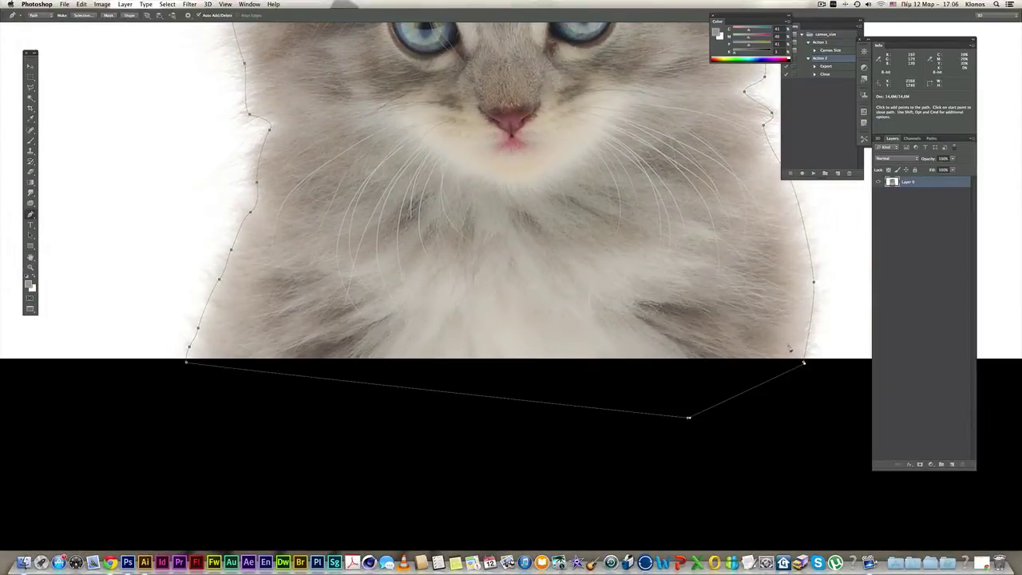
{"action": "key", "text": "super+z"}
{"action": "left_click", "coordinate": [806, 365]}
Save the work path under the name cat.
{"action": "left_click", "coordinate": [932, 138]}
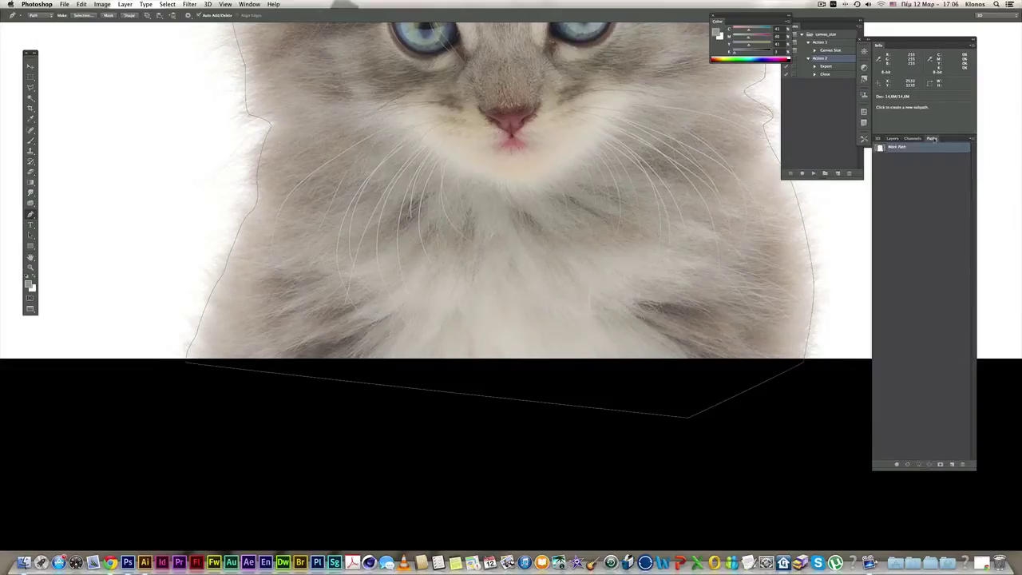
{"action": "double_click", "coordinate": [896, 147]}
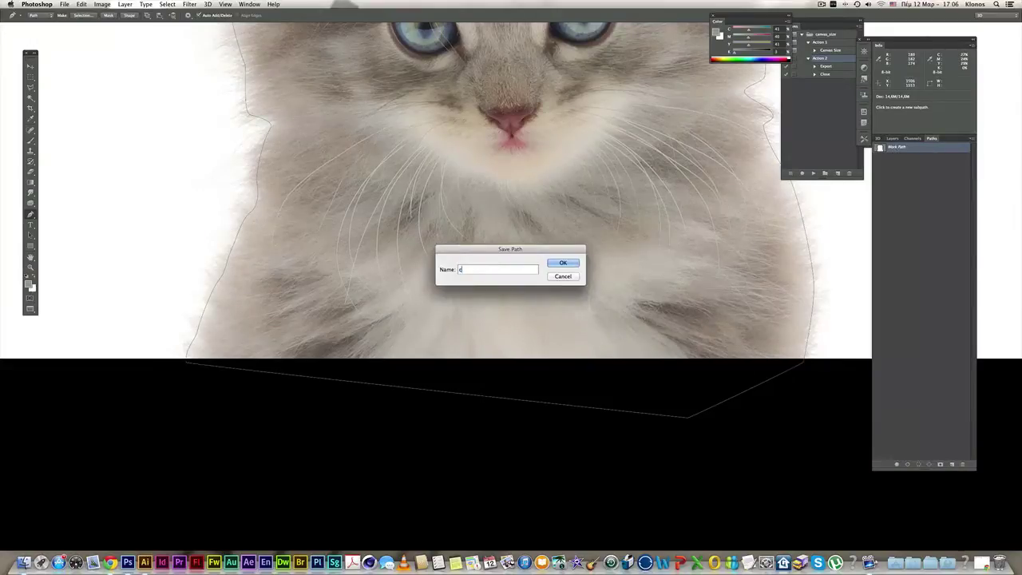
{"action": "left_click", "coordinate": [564, 261]}
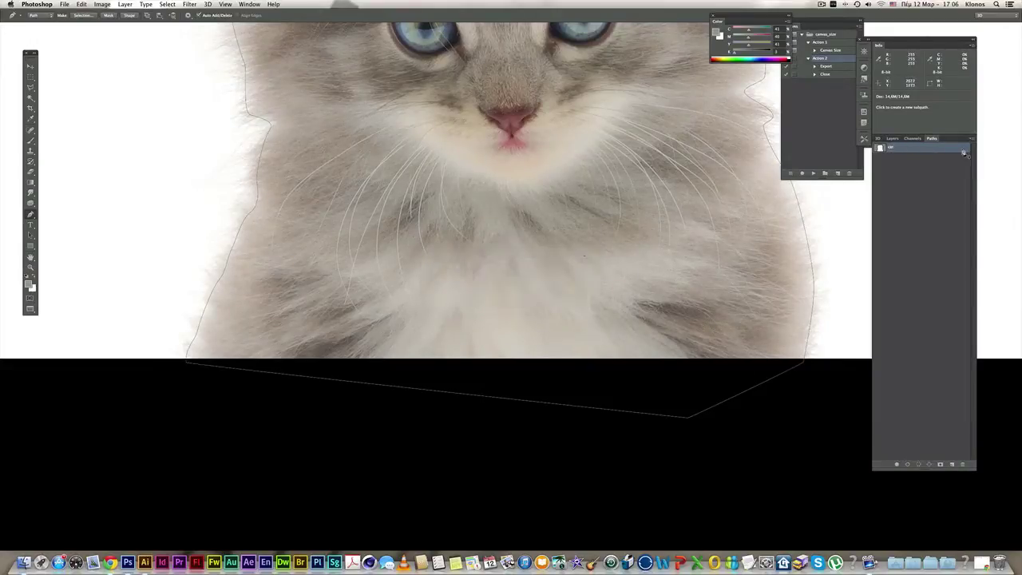
Duplicate the kitten layer and place a new black-filled layer directly beneath the copy.
{"action": "left_click", "coordinate": [892, 139]}
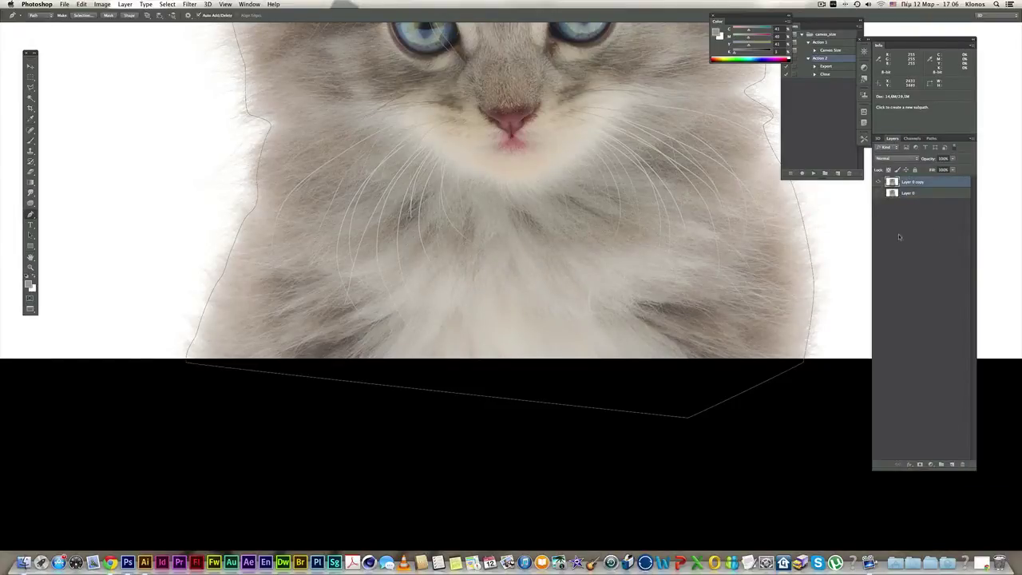
{"action": "left_click", "coordinate": [951, 465]}
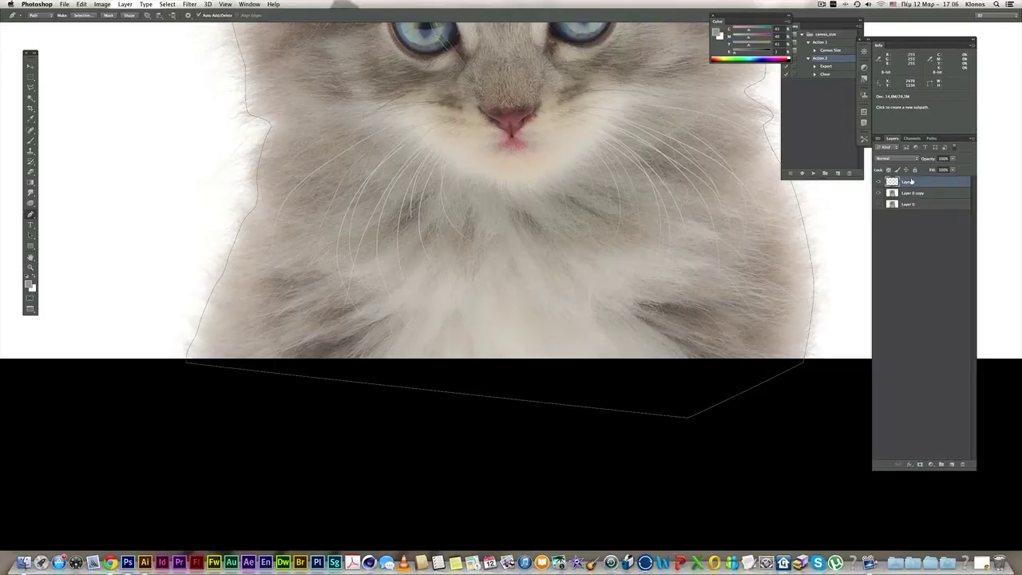
{"action": "left_click", "coordinate": [25, 270]}
{"action": "key", "text": "alt+BackSpace"}
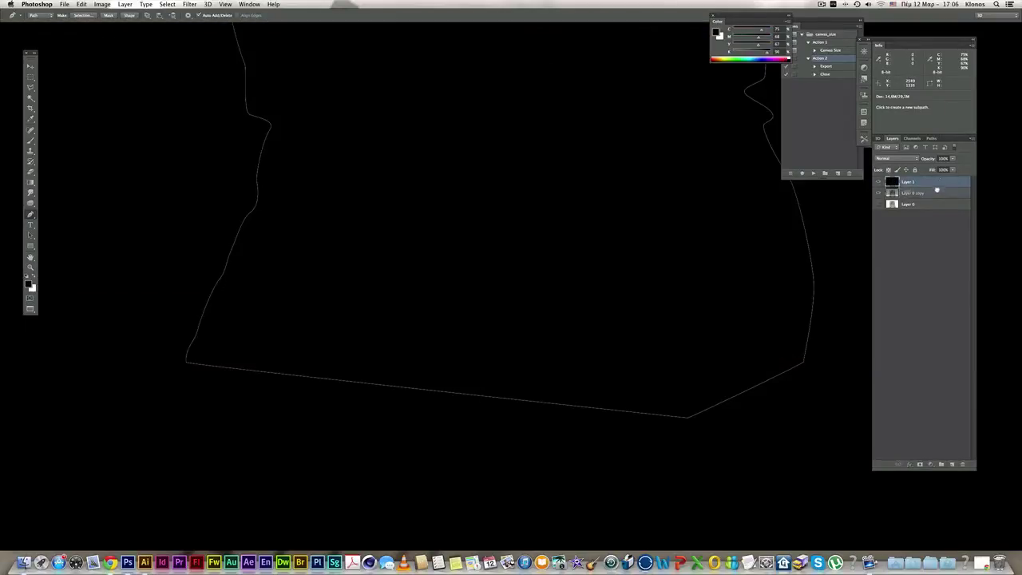
{"action": "left_click_drag", "start_coordinate": [923, 184], "coordinate": [922, 197]}
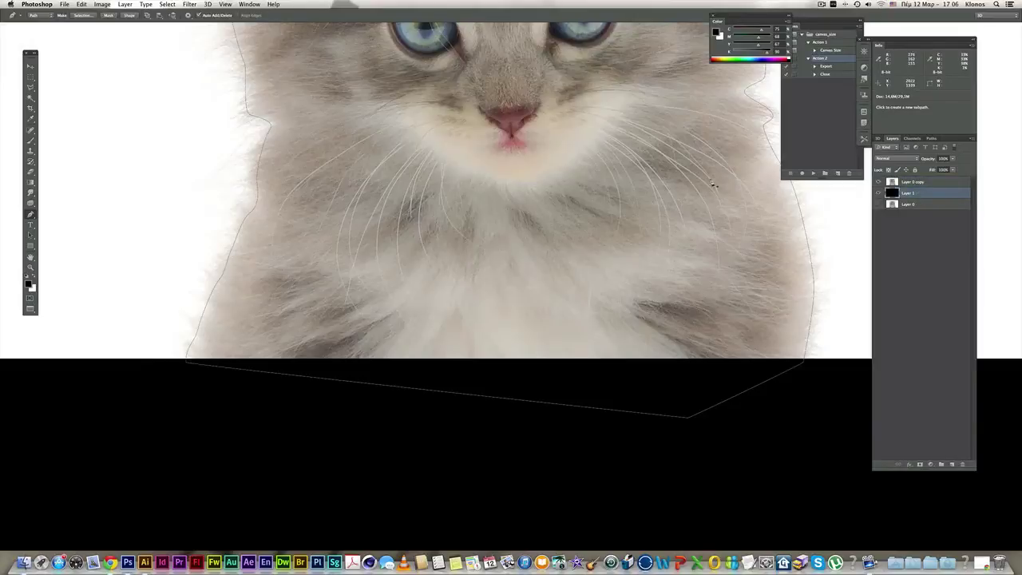
Load the saved kitten path as a selection and apply it as a layer mask on Layer 0 copy.
{"action": "left_click_drag", "start_coordinate": [638, 167], "coordinate": [593, 258]}
{"action": "left_click_drag", "start_coordinate": [693, 192], "coordinate": [693, 212]}
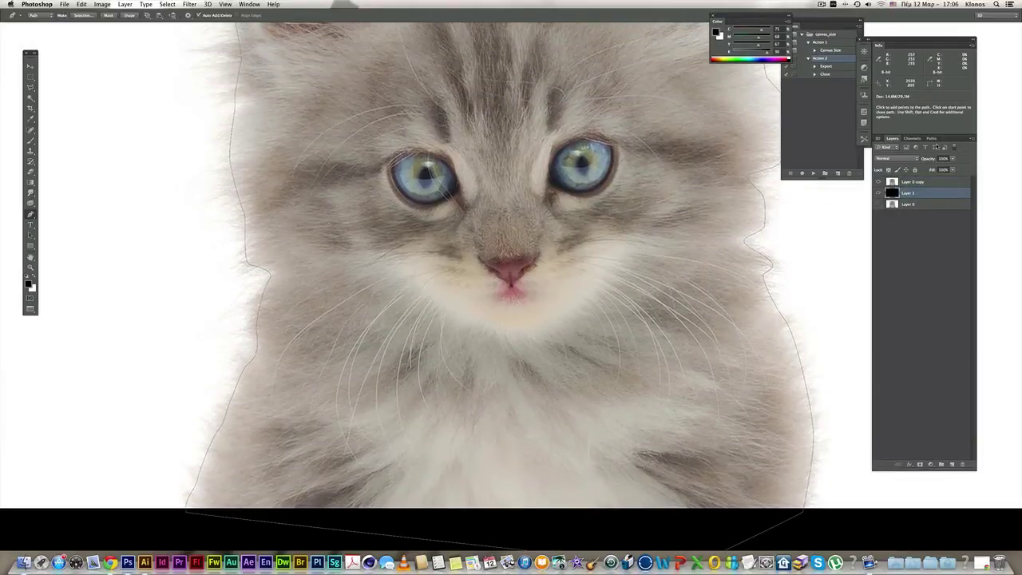
{"action": "left_click", "coordinate": [931, 138]}
{"action": "left_click", "coordinate": [883, 150], "text": "super"}
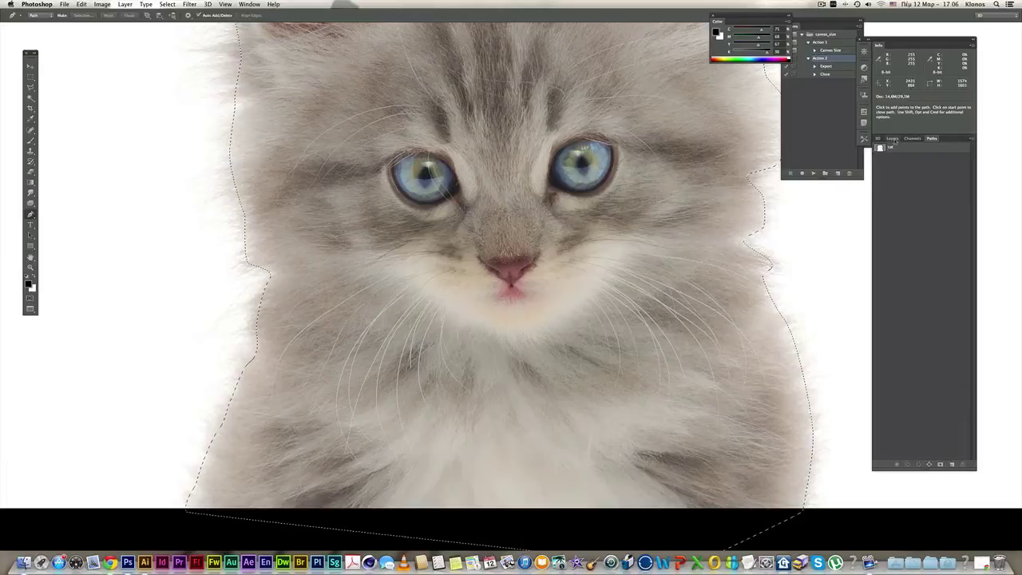
{"action": "left_click", "coordinate": [892, 138]}
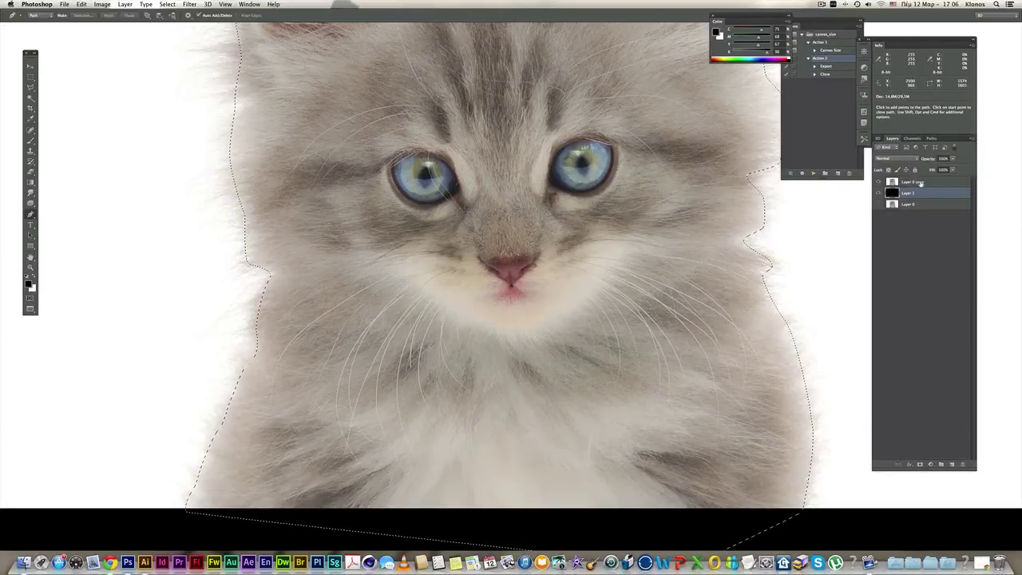
{"action": "left_click", "coordinate": [920, 183]}
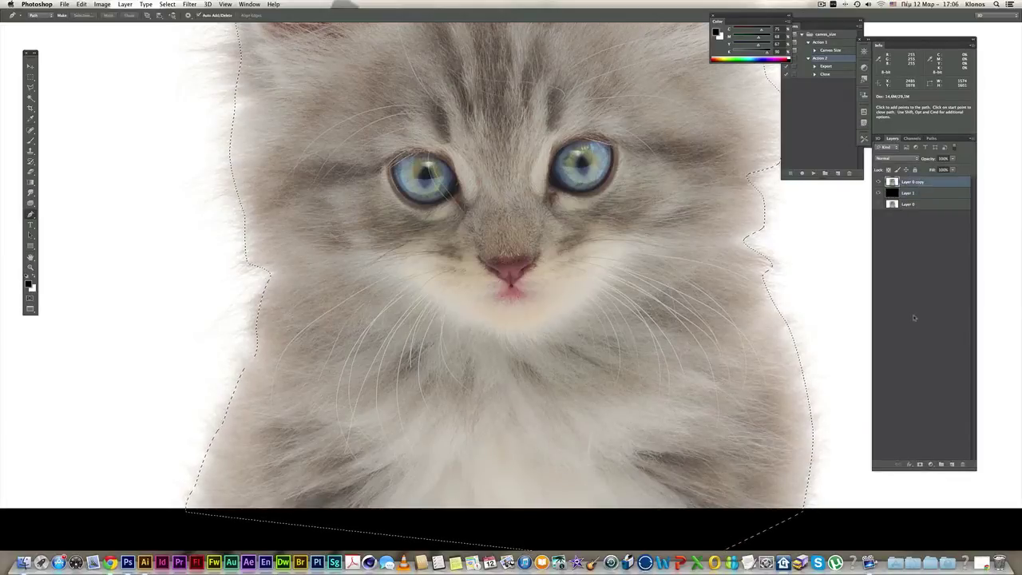
{"action": "left_click", "coordinate": [920, 464]}
Choose the Brush tool with the 112 px grass-blade tip.
{"action": "left_click", "coordinate": [584, 236], "text": "alt+super"}
{"action": "left_click", "coordinate": [583, 236], "text": "alt+super"}
{"action": "left_click_drag", "start_coordinate": [565, 133], "coordinate": [560, 177]}
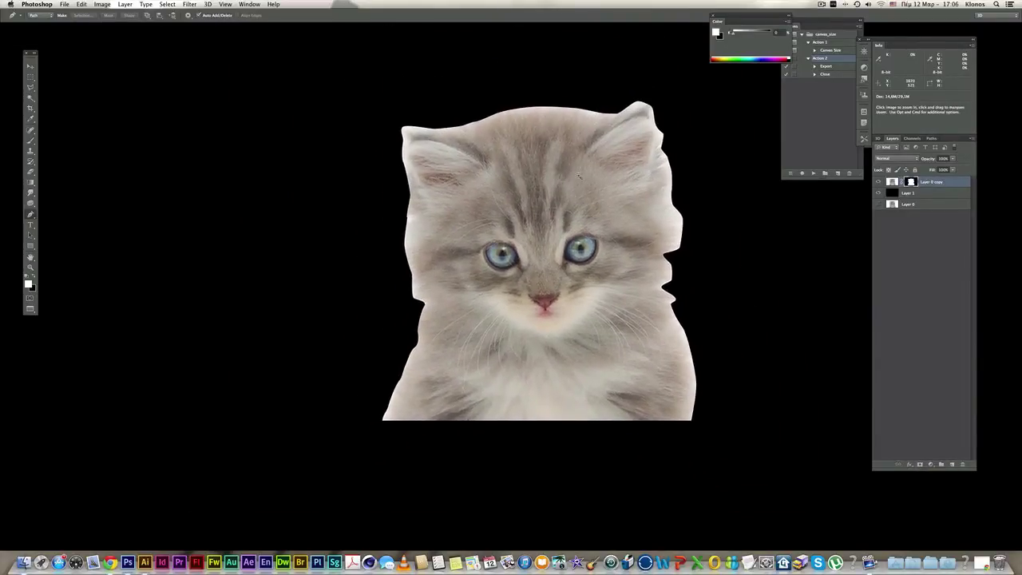
{"action": "left_click", "coordinate": [578, 179], "text": "super"}
{"action": "left_click_drag", "start_coordinate": [621, 187], "coordinate": [577, 173]}
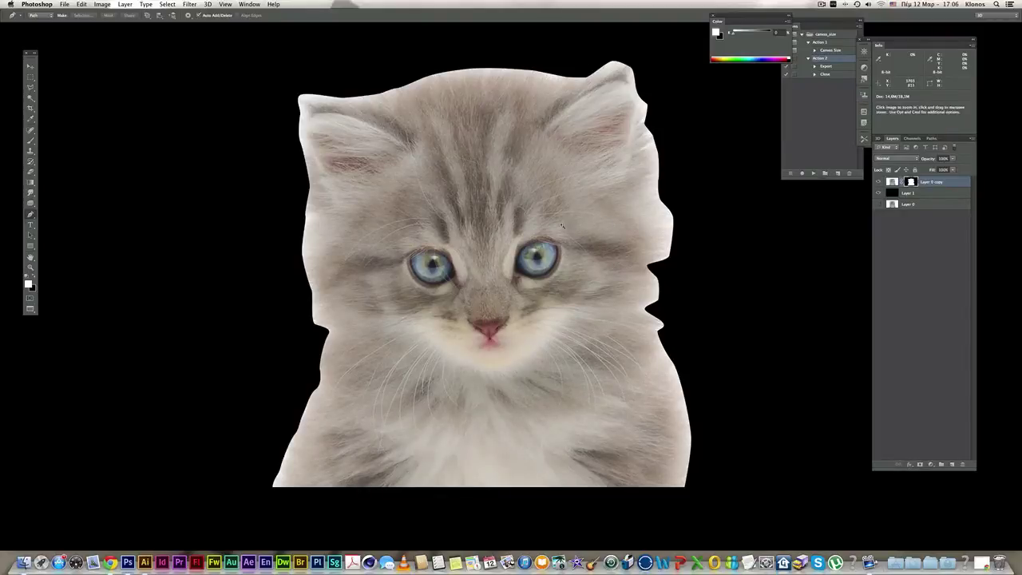
{"action": "key", "text": "super+plus"}
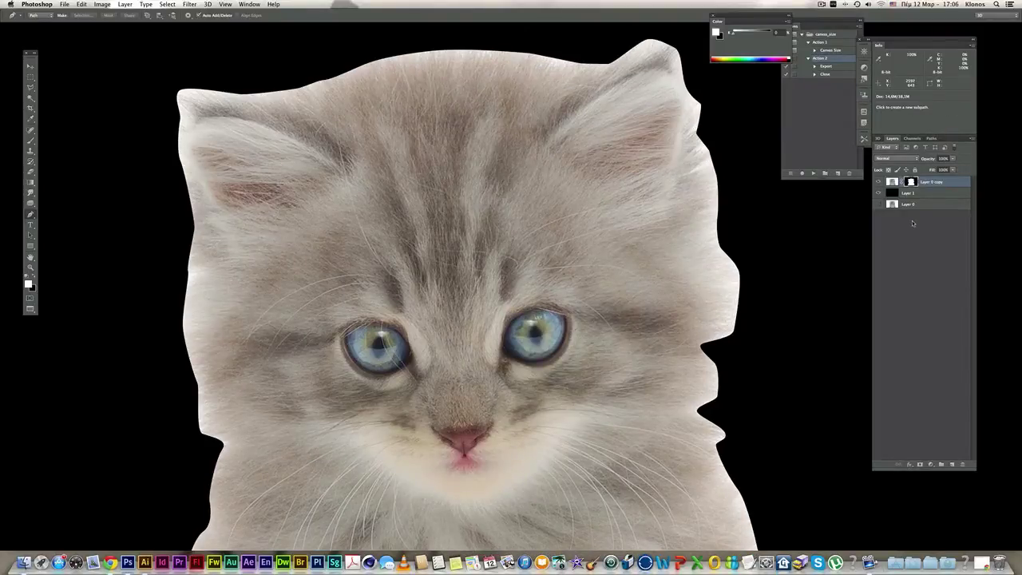
{"action": "key", "text": "space"}
{"action": "left_click", "coordinate": [30, 139]}
{"action": "left_click", "coordinate": [40, 16]}
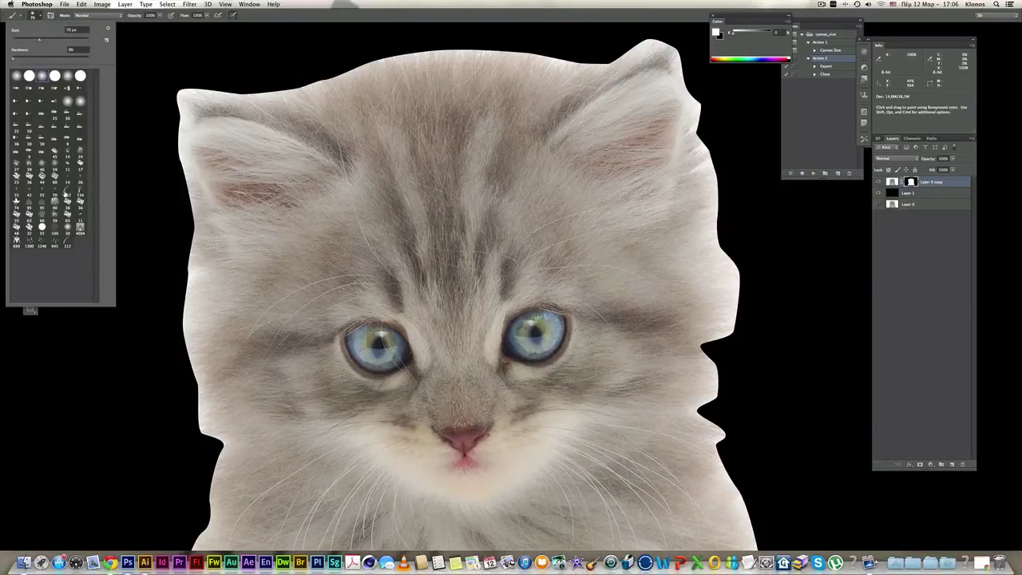
{"action": "left_click", "coordinate": [67, 192]}
{"action": "left_click", "coordinate": [245, 17]}
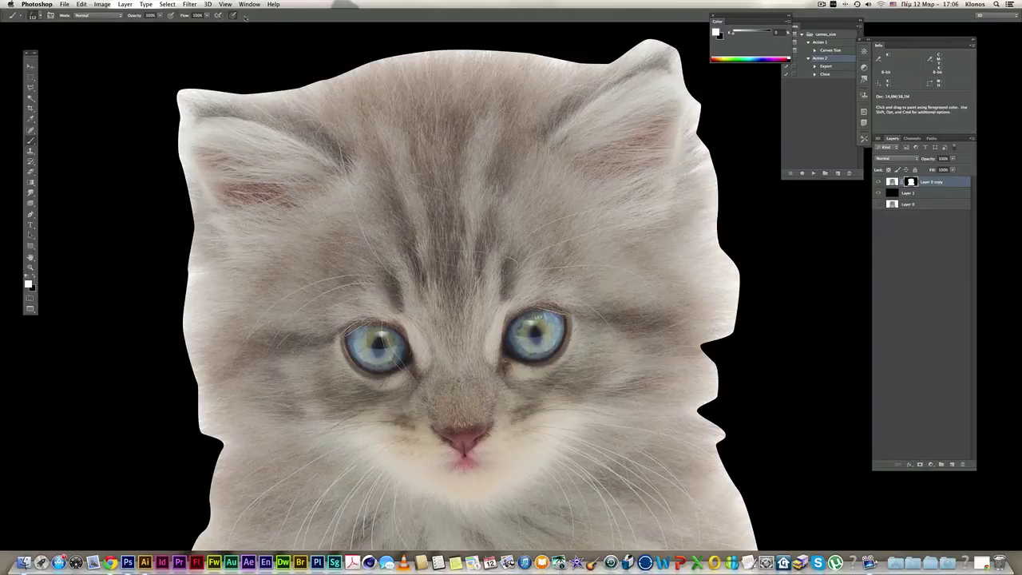
Show the detailed brush tip settings and move them clear of the kitten.
{"action": "left_click", "coordinate": [51, 15]}
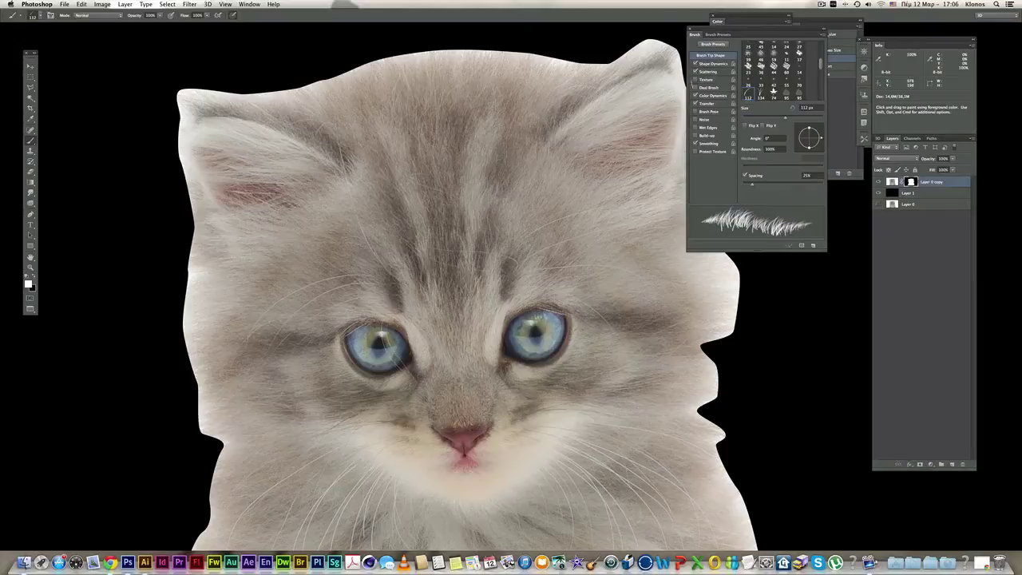
{"action": "left_click_drag", "start_coordinate": [750, 32], "coordinate": [828, 37]}
{"action": "left_click_drag", "start_coordinate": [738, 142], "coordinate": [651, 143]}
{"action": "left_click_drag", "start_coordinate": [808, 40], "coordinate": [764, 41]}
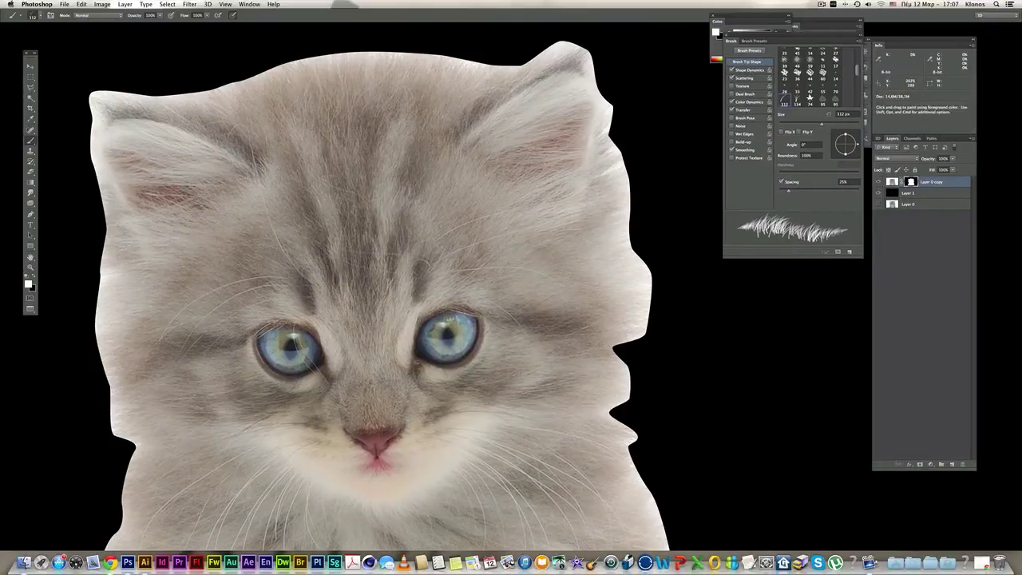
Target the mask of Layer 0 copy with white as the foreground colour.
{"action": "left_click", "coordinate": [34, 277]}
{"action": "left_click", "coordinate": [34, 277]}
{"action": "left_click", "coordinate": [912, 182]}
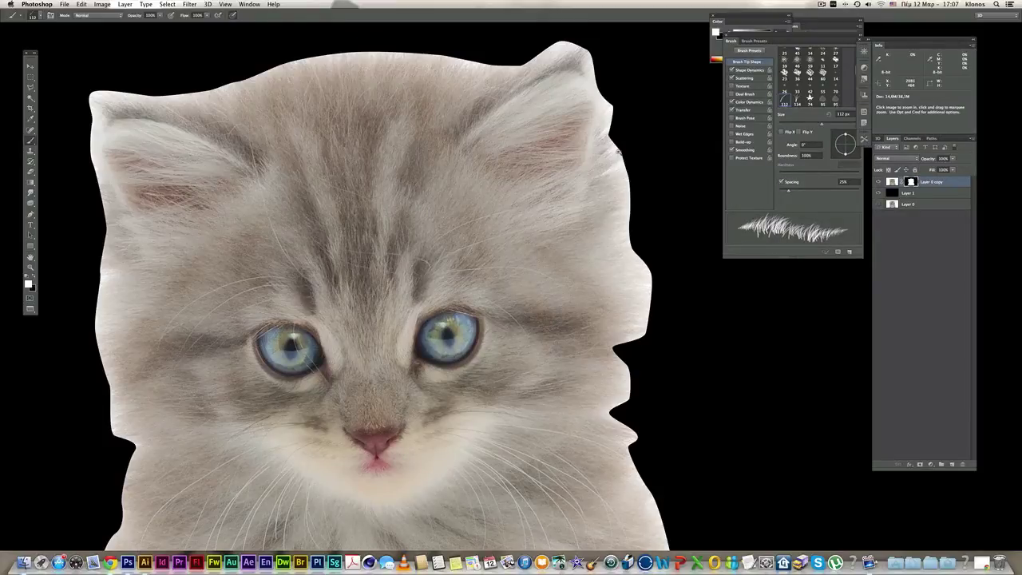
Clear the actions list out of the way and rotate the brush tip to an angle of -65°.
{"action": "left_click", "coordinate": [609, 162], "text": "super"}
{"action": "left_click_drag", "start_coordinate": [637, 173], "coordinate": [572, 176]}
{"action": "scroll", "coordinate": [585, 174], "scroll_direction": "down", "scroll_amount": 3}
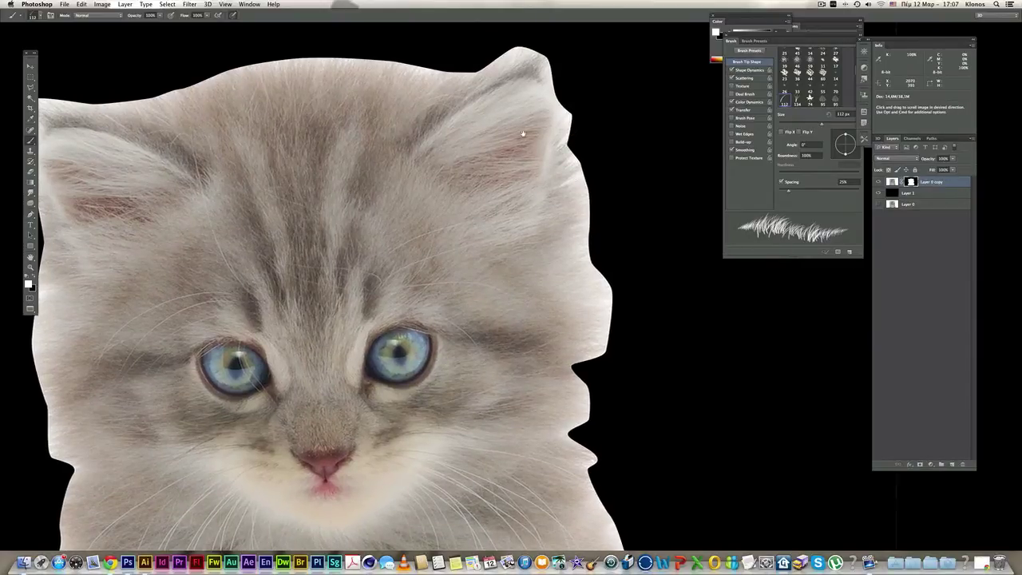
{"action": "scroll", "coordinate": [521, 120], "scroll_direction": "right", "scroll_amount": 3}
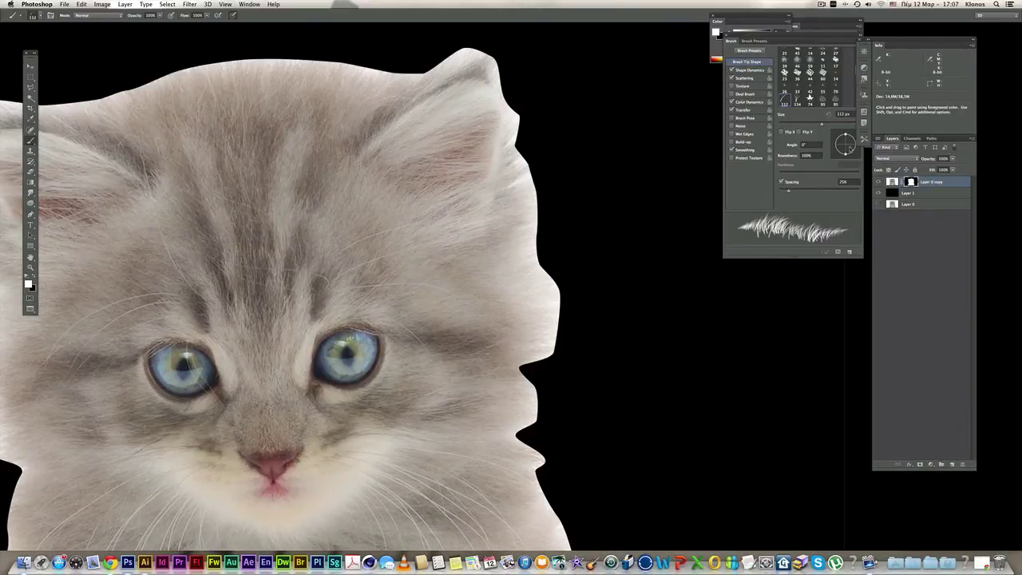
{"action": "left_click_drag", "start_coordinate": [826, 20], "coordinate": [875, 300]}
{"action": "left_click", "coordinate": [834, 300]}
{"action": "left_click_drag", "start_coordinate": [819, 35], "coordinate": [749, 36]}
{"action": "mouse_move", "coordinate": [795, 157]}
{"action": "left_mouse_down"}
{"action": "mouse_move", "coordinate": [807, 141]}
{"action": "mouse_move", "coordinate": [807, 164]}
{"action": "mouse_move", "coordinate": [528, 154]}
{"action": "left_mouse_up"}
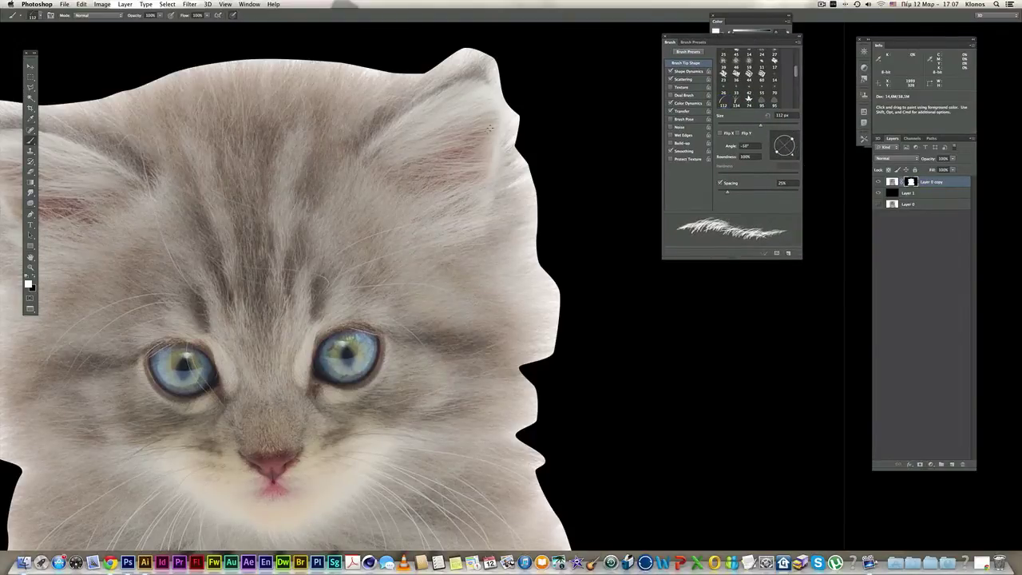
{"action": "left_click_drag", "start_coordinate": [793, 159], "coordinate": [791, 162]}
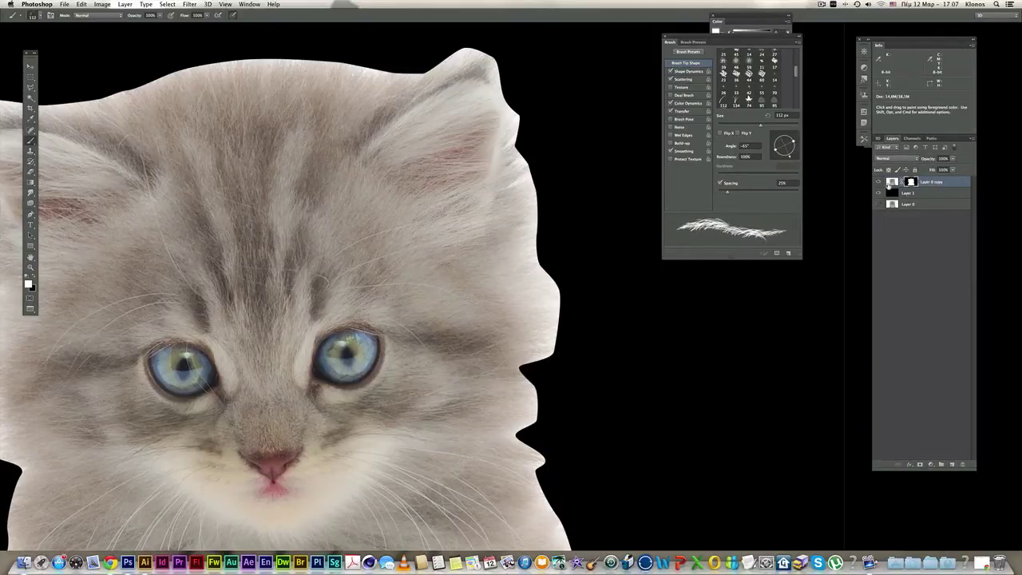
Paint fur strokes on the mask along the kitten's right-hand outline, from the ear down to the body.
{"action": "mouse_move", "coordinate": [501, 102]}
{"action": "left_mouse_down"}
{"action": "mouse_move", "coordinate": [521, 172]}
{"action": "mouse_move", "coordinate": [495, 96]}
{"action": "mouse_move", "coordinate": [499, 76]}
{"action": "mouse_move", "coordinate": [535, 223]}
{"action": "mouse_move", "coordinate": [539, 206]}
{"action": "mouse_move", "coordinate": [532, 260]}
{"action": "mouse_move", "coordinate": [529, 247]}
{"action": "mouse_move", "coordinate": [550, 283]}
{"action": "mouse_move", "coordinate": [545, 275]}
{"action": "mouse_move", "coordinate": [571, 320]}
{"action": "left_mouse_up"}
{"action": "left_click_drag", "start_coordinate": [532, 331], "coordinate": [549, 338]}
{"action": "mouse_move", "coordinate": [535, 281]}
{"action": "left_mouse_down"}
{"action": "mouse_move", "coordinate": [569, 301]}
{"action": "mouse_move", "coordinate": [551, 369]}
{"action": "mouse_move", "coordinate": [518, 388]}
{"action": "mouse_move", "coordinate": [517, 301]}
{"action": "mouse_move", "coordinate": [549, 337]}
{"action": "mouse_move", "coordinate": [529, 345]}
{"action": "mouse_move", "coordinate": [541, 402]}
{"action": "left_mouse_up"}
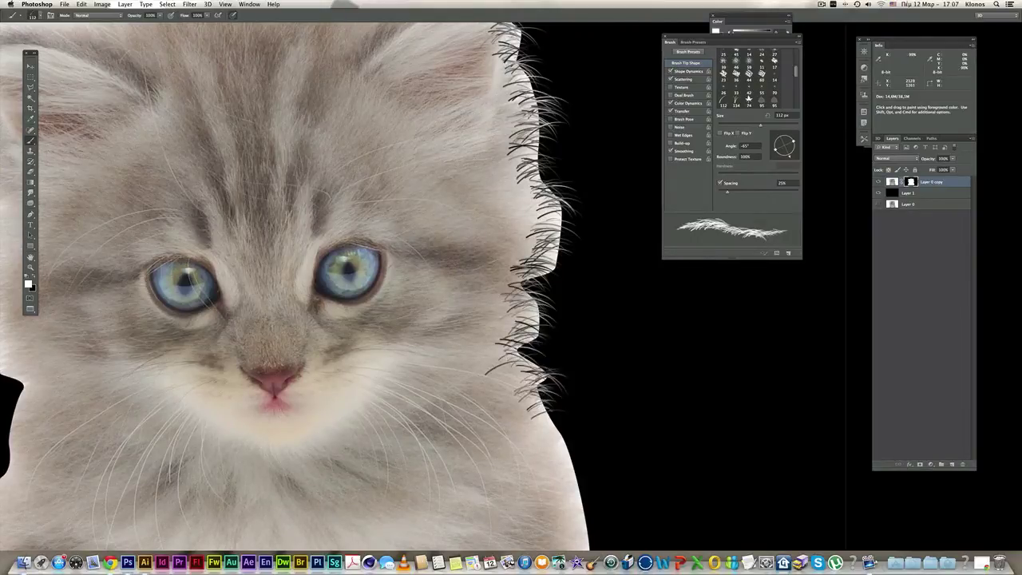
{"action": "mouse_move", "coordinate": [562, 437]}
{"action": "left_mouse_down"}
{"action": "mouse_move", "coordinate": [549, 250]}
{"action": "mouse_move", "coordinate": [558, 369]}
{"action": "mouse_move", "coordinate": [591, 413]}
{"action": "left_mouse_up"}
{"action": "mouse_move", "coordinate": [531, 402]}
{"action": "left_mouse_down"}
{"action": "mouse_move", "coordinate": [578, 422]}
{"action": "mouse_move", "coordinate": [575, 436]}
{"action": "left_mouse_up"}
Turn the brush tip towards the kitten's left-hand outline and paint fur strokes on the mask from the bottom of the body to the cheek.
{"action": "mouse_move", "coordinate": [478, 300]}
{"action": "left_mouse_down"}
{"action": "mouse_move", "coordinate": [569, 294]}
{"action": "mouse_move", "coordinate": [812, 319]}
{"action": "left_mouse_up"}
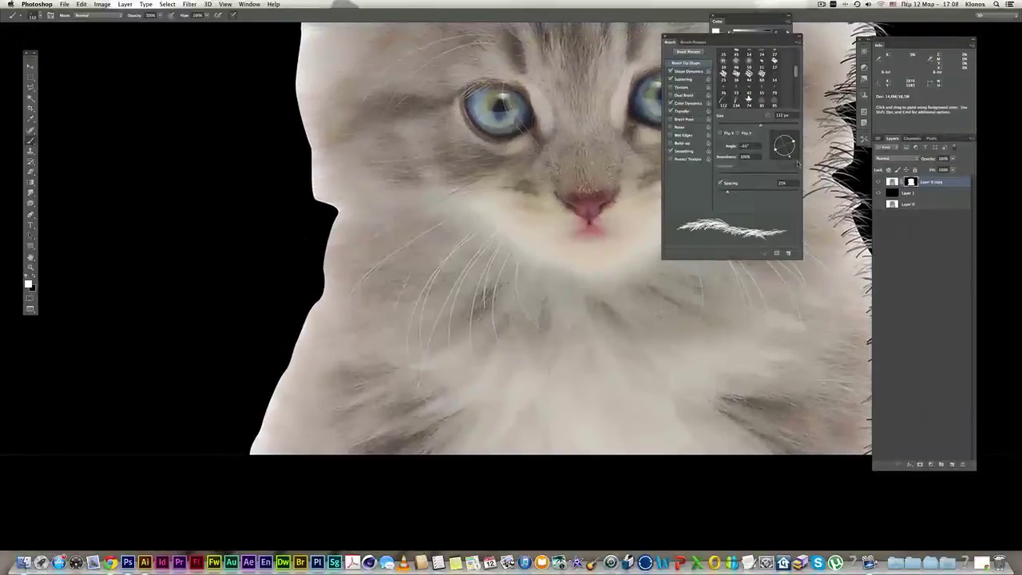
{"action": "mouse_move", "coordinate": [791, 156]}
{"action": "left_mouse_down"}
{"action": "mouse_move", "coordinate": [772, 150]}
{"action": "mouse_move", "coordinate": [778, 129]}
{"action": "left_mouse_up"}
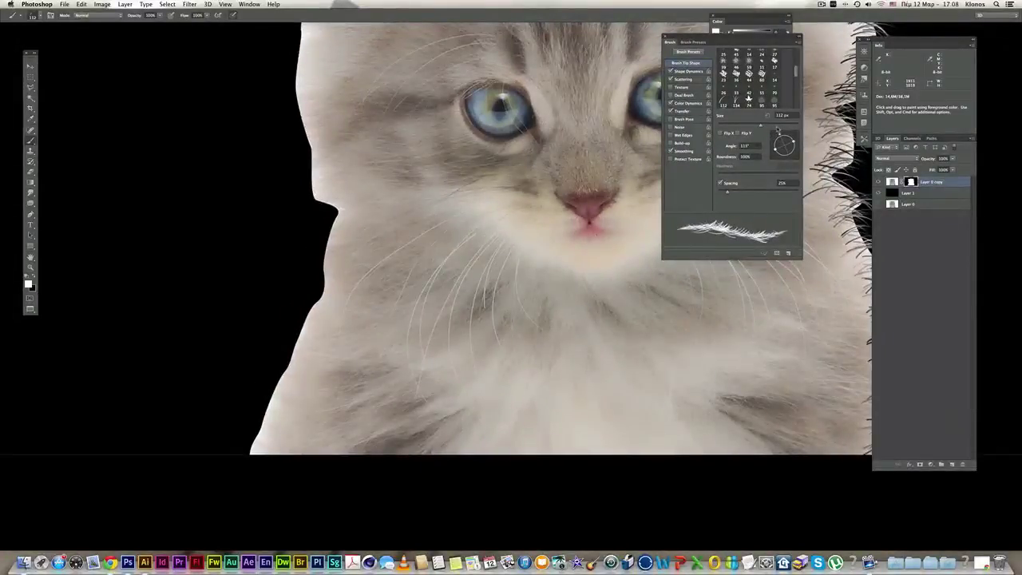
{"action": "mouse_move", "coordinate": [272, 452]}
{"action": "left_mouse_down"}
{"action": "mouse_move", "coordinate": [287, 413]}
{"action": "mouse_move", "coordinate": [277, 393]}
{"action": "mouse_move", "coordinate": [304, 401]}
{"action": "mouse_move", "coordinate": [260, 387]}
{"action": "mouse_move", "coordinate": [304, 369]}
{"action": "mouse_move", "coordinate": [264, 380]}
{"action": "mouse_move", "coordinate": [312, 325]}
{"action": "left_mouse_up"}
{"action": "left_click_drag", "start_coordinate": [324, 286], "coordinate": [320, 296]}
{"action": "left_click_drag", "start_coordinate": [348, 247], "coordinate": [306, 244]}
{"action": "mouse_move", "coordinate": [369, 227]}
{"action": "left_mouse_down"}
{"action": "mouse_move", "coordinate": [324, 238]}
{"action": "mouse_move", "coordinate": [328, 210]}
{"action": "mouse_move", "coordinate": [311, 209]}
{"action": "mouse_move", "coordinate": [310, 139]}
{"action": "left_mouse_up"}
{"action": "left_click_drag", "start_coordinate": [328, 198], "coordinate": [316, 333]}
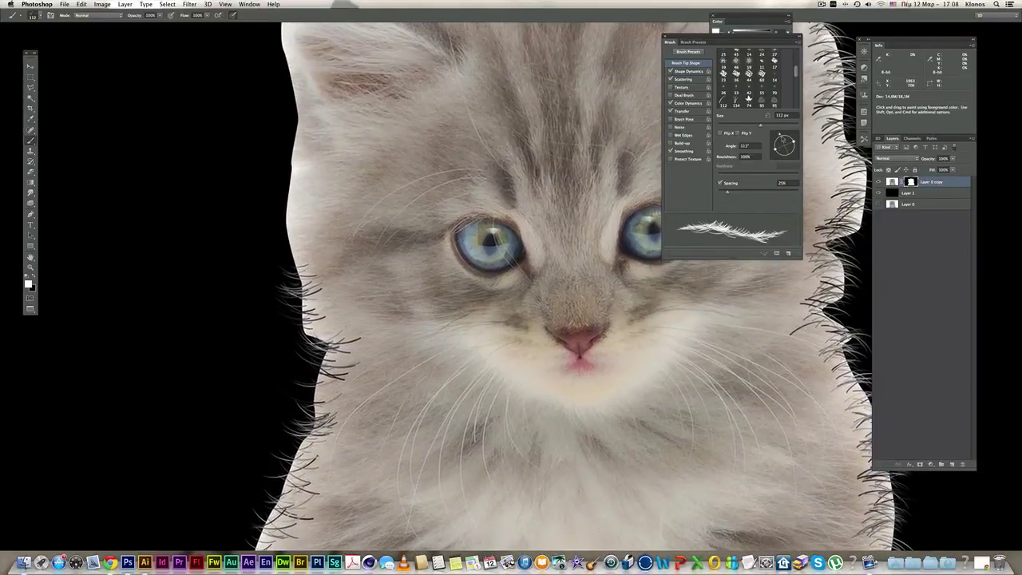
Set the brush tip angle to 118° and paint fur strokes up the left-hand side of the head to the ear.
{"action": "left_click_drag", "start_coordinate": [782, 142], "coordinate": [779, 140]}
{"action": "mouse_move", "coordinate": [303, 260]}
{"action": "left_mouse_down"}
{"action": "mouse_move", "coordinate": [287, 232]}
{"action": "mouse_move", "coordinate": [297, 187]}
{"action": "left_mouse_up"}
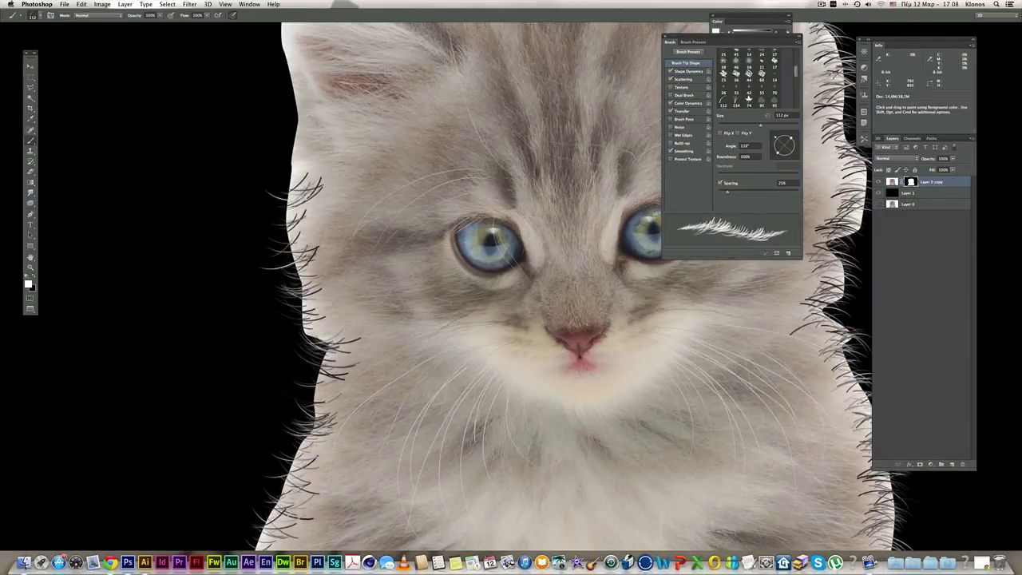
{"action": "scroll", "coordinate": [289, 211], "scroll_direction": "up", "scroll_amount": 5}
{"action": "mouse_move", "coordinate": [288, 261]}
{"action": "left_mouse_down"}
{"action": "mouse_move", "coordinate": [301, 215]}
{"action": "mouse_move", "coordinate": [289, 267]}
{"action": "left_mouse_up"}
{"action": "left_click_drag", "start_coordinate": [297, 227], "coordinate": [292, 75]}
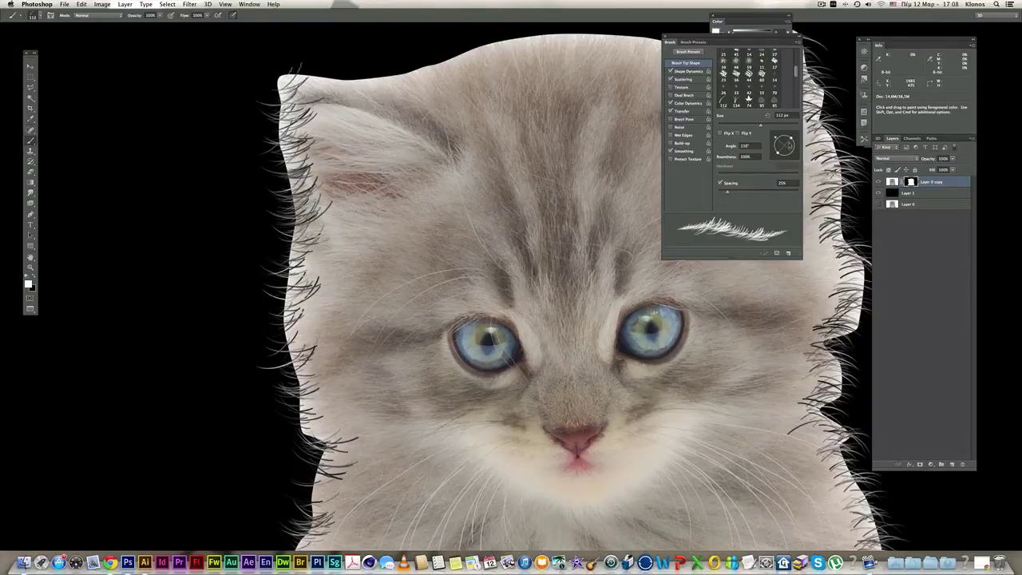
Turn the brush tip to 100° and paint fur at the left-hand ear's tip, undoing the last stroke.
{"action": "left_click_drag", "start_coordinate": [790, 141], "coordinate": [783, 135]}
{"action": "left_click_drag", "start_coordinate": [329, 103], "coordinate": [289, 79]}
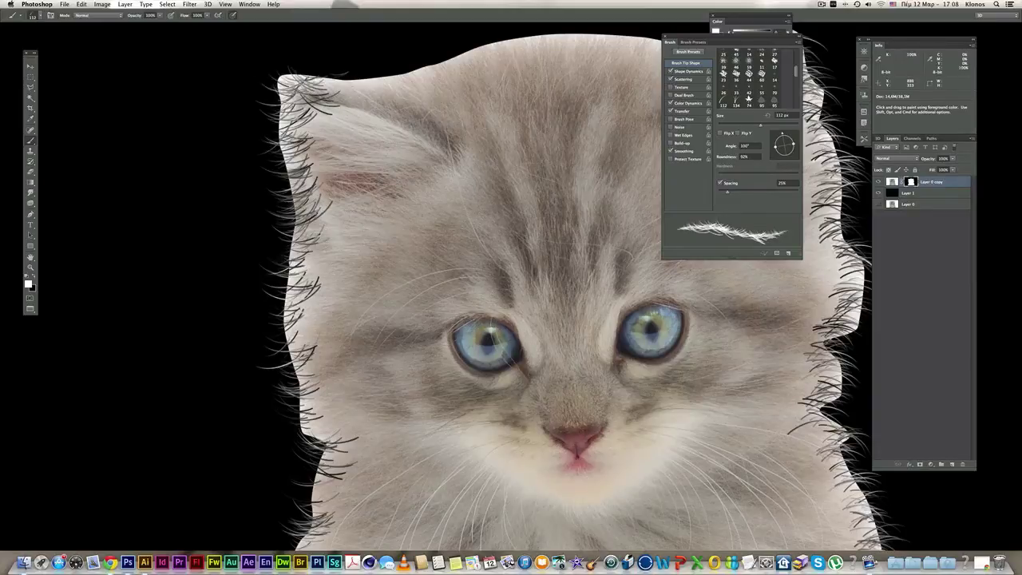
{"action": "key", "text": "super+z"}
Set the brush roundness to 78% and paint fur strokes along the top of the head from ear to ear.
{"action": "mouse_move", "coordinate": [795, 148]}
{"action": "left_mouse_down"}
{"action": "mouse_move", "coordinate": [786, 154]}
{"action": "mouse_move", "coordinate": [787, 140]}
{"action": "left_mouse_up"}
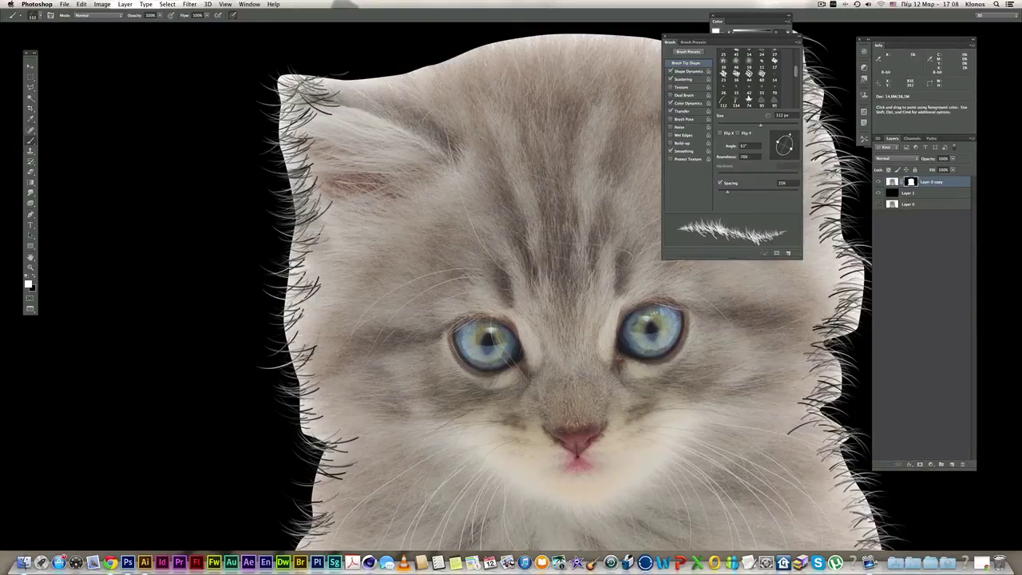
{"action": "scroll", "coordinate": [325, 87], "scroll_direction": "down", "scroll_amount": 1}
{"action": "left_click_drag", "start_coordinate": [349, 68], "coordinate": [337, 73]}
{"action": "left_click_drag", "start_coordinate": [486, 36], "coordinate": [423, 102]}
{"action": "left_click_drag", "start_coordinate": [289, 144], "coordinate": [348, 137]}
{"action": "left_click_drag", "start_coordinate": [369, 134], "coordinate": [459, 111]}
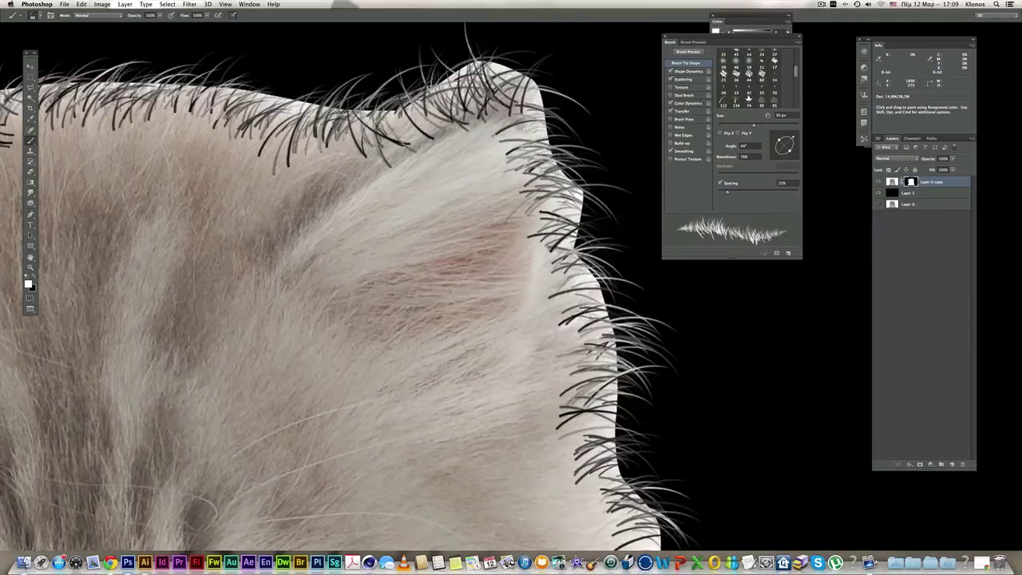
Turn the brush tip to 22° and then -46° while painting fur around the right-hand ear's tip and outer edge.
{"action": "left_click_drag", "start_coordinate": [793, 136], "coordinate": [796, 141]}
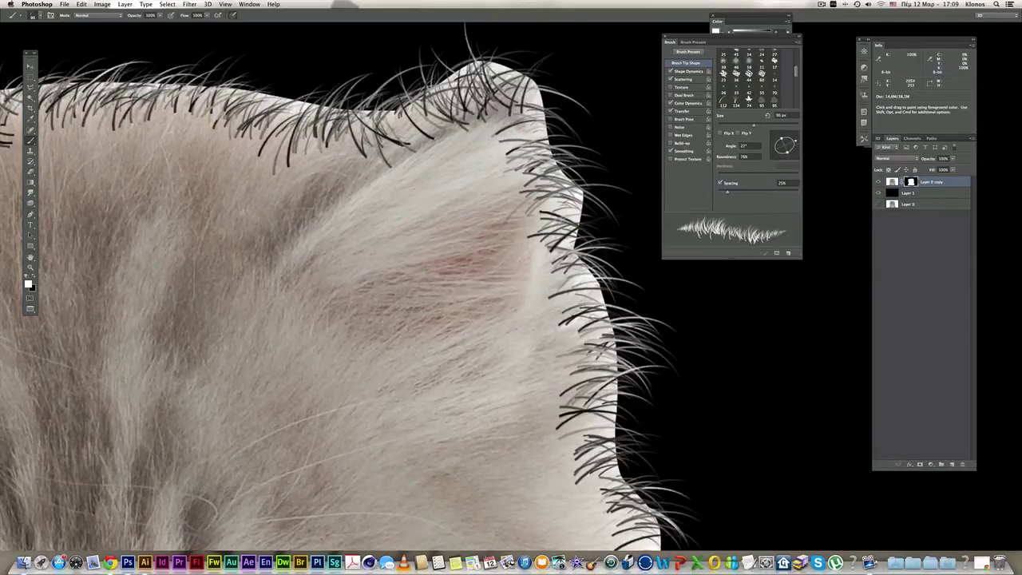
{"action": "left_click_drag", "start_coordinate": [531, 127], "coordinate": [540, 142]}
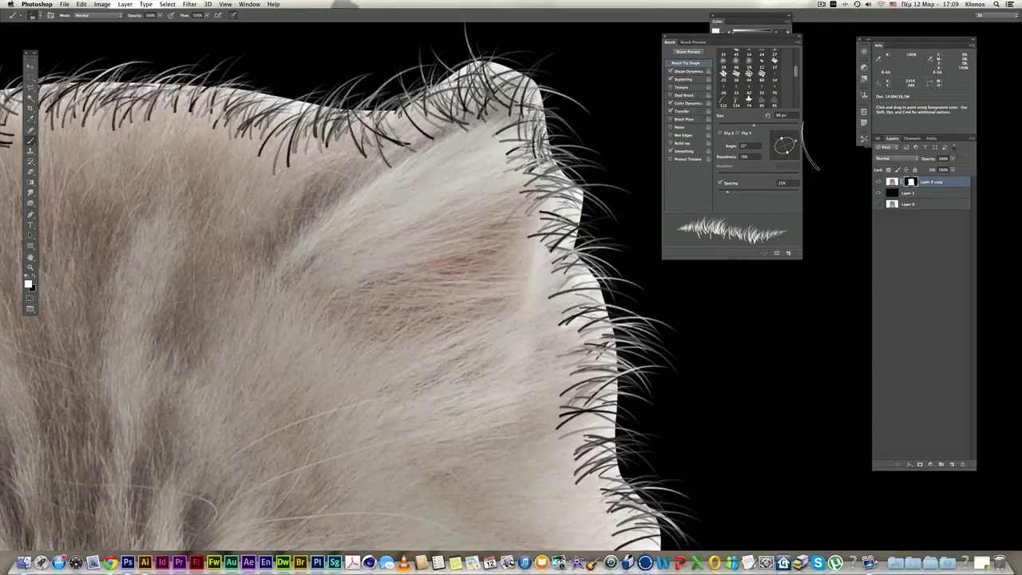
{"action": "left_click_drag", "start_coordinate": [795, 144], "coordinate": [796, 158]}
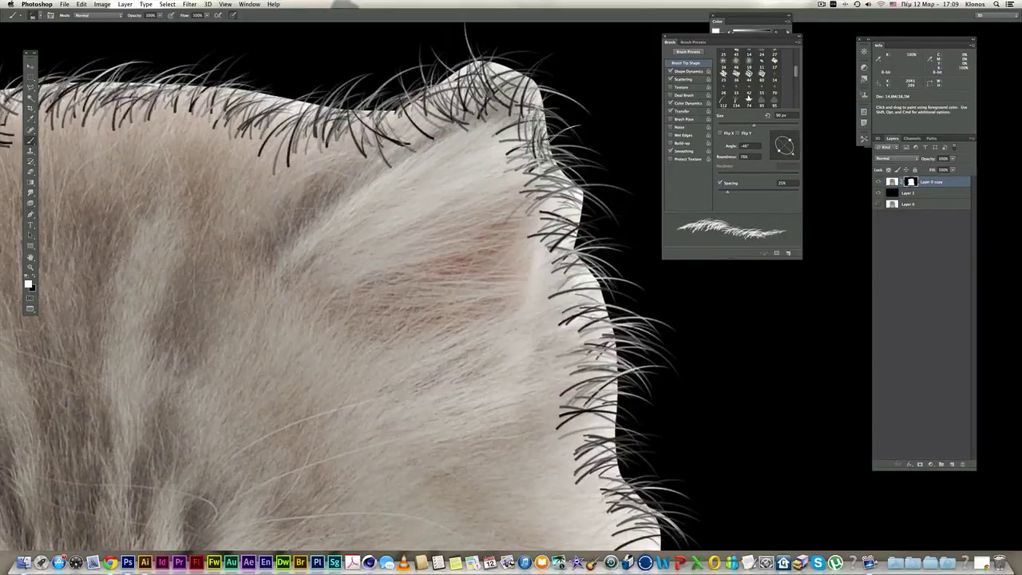
{"action": "mouse_move", "coordinate": [533, 143]}
{"action": "left_mouse_down"}
{"action": "mouse_move", "coordinate": [576, 219]}
{"action": "mouse_move", "coordinate": [576, 254]}
{"action": "mouse_move", "coordinate": [608, 330]}
{"action": "mouse_move", "coordinate": [608, 376]}
{"action": "mouse_move", "coordinate": [558, 256]}
{"action": "left_mouse_up"}
Reduce the brush to 45 px, angle it downwards and add finer fur strokes along the outline below the right-hand ear.
{"action": "key", "text": "bracketleft"}
{"action": "key", "text": "space"}
{"action": "left_click_drag", "start_coordinate": [793, 156], "coordinate": [785, 159]}
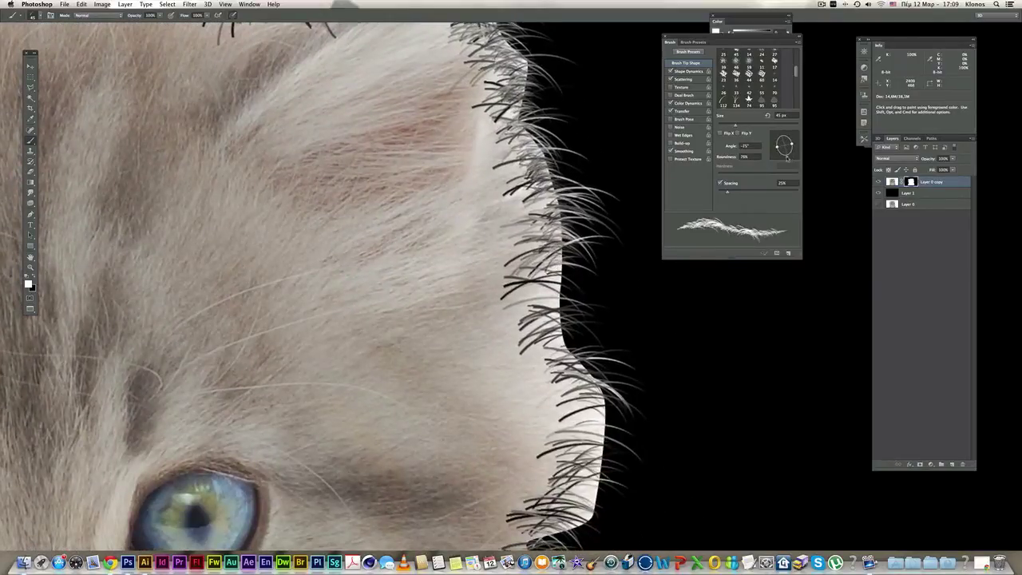
{"action": "mouse_move", "coordinate": [557, 231]}
{"action": "left_mouse_down"}
{"action": "mouse_move", "coordinate": [563, 319]}
{"action": "mouse_move", "coordinate": [555, 255]}
{"action": "left_mouse_up"}
{"action": "left_click_drag", "start_coordinate": [551, 340], "coordinate": [595, 411]}
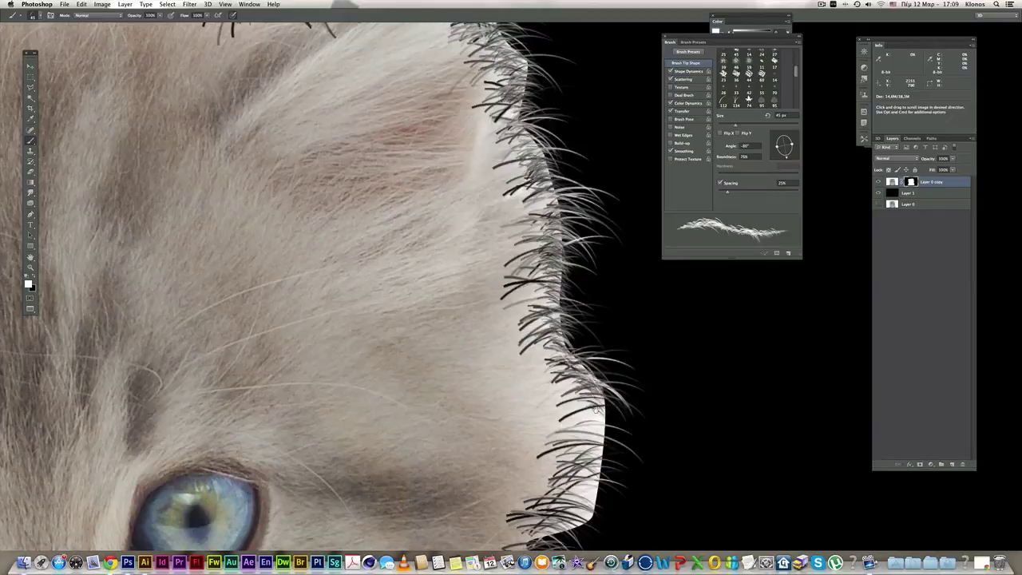
Add fine fur strokes around the right-hand cheek bulge, turning the brush tip to follow the outline.
{"action": "scroll", "coordinate": [319, 287], "scroll_direction": "down", "scroll_amount": 5}
{"action": "mouse_move", "coordinate": [585, 245]}
{"action": "left_mouse_down"}
{"action": "mouse_move", "coordinate": [579, 324]}
{"action": "mouse_move", "coordinate": [589, 253]}
{"action": "left_mouse_up"}
{"action": "left_click_drag", "start_coordinate": [587, 320], "coordinate": [571, 375]}
{"action": "left_click_drag", "start_coordinate": [786, 158], "coordinate": [778, 154]}
{"action": "left_click_drag", "start_coordinate": [533, 378], "coordinate": [521, 387]}
{"action": "left_click_drag", "start_coordinate": [777, 153], "coordinate": [787, 158]}
{"action": "left_click_drag", "start_coordinate": [515, 401], "coordinate": [531, 423]}
Fill in fine fur down to the notch beneath the right-hand cheek, turning the brush tip to -107°.
{"action": "scroll", "coordinate": [540, 435], "scroll_direction": "down", "scroll_amount": 5}
{"action": "left_click_drag", "start_coordinate": [545, 305], "coordinate": [547, 357]}
{"action": "left_click_drag", "start_coordinate": [788, 158], "coordinate": [778, 154]}
{"action": "left_click_drag", "start_coordinate": [549, 363], "coordinate": [533, 374]}
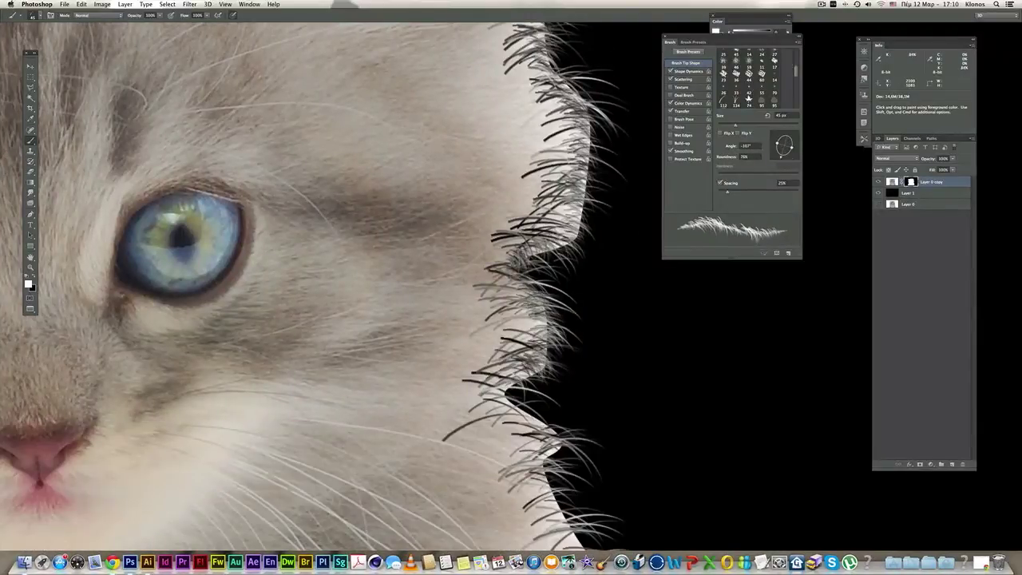
Turn the brush tip outward again and thicken the fur along the right-hand side of the neck.
{"action": "scroll", "coordinate": [531, 367], "scroll_direction": "down", "scroll_amount": 3}
{"action": "scroll", "coordinate": [531, 367], "scroll_direction": "right", "scroll_amount": 2}
{"action": "left_click_drag", "start_coordinate": [778, 154], "coordinate": [791, 156]}
{"action": "mouse_move", "coordinate": [474, 307]}
{"action": "left_mouse_down"}
{"action": "mouse_move", "coordinate": [503, 343]}
{"action": "mouse_move", "coordinate": [515, 390]}
{"action": "left_mouse_up"}
{"action": "scroll", "coordinate": [515, 390], "scroll_direction": "down", "scroll_amount": 5}
{"action": "scroll", "coordinate": [515, 390], "scroll_direction": "right", "scroll_amount": 3}
{"action": "left_click_drag", "start_coordinate": [391, 182], "coordinate": [415, 237]}
Add fine fur strokes down the right-hand side of the body to the bottom edge, adjusting the tip angle along the way.
{"action": "left_click_drag", "start_coordinate": [791, 156], "coordinate": [797, 147]}
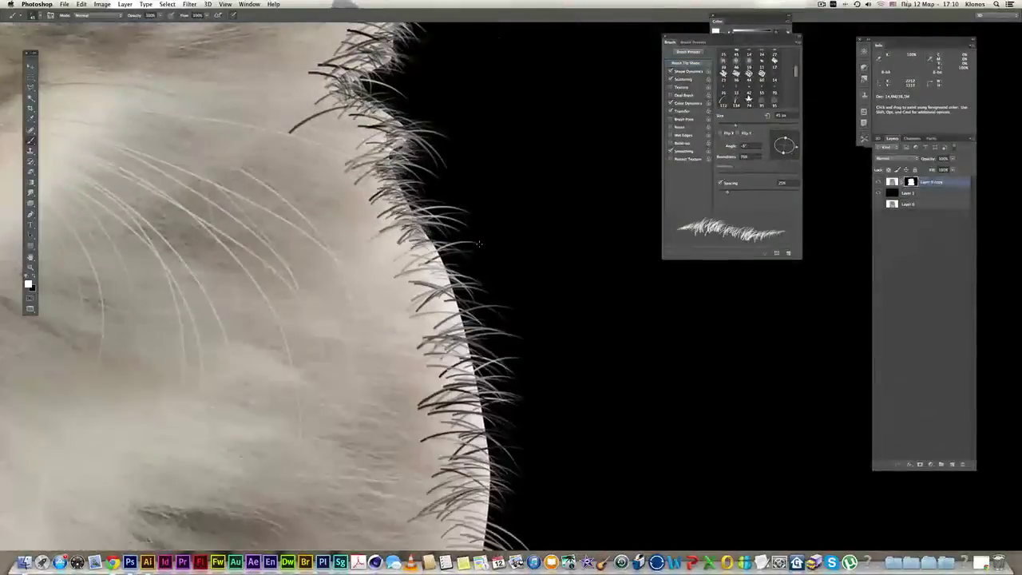
{"action": "left_click_drag", "start_coordinate": [419, 239], "coordinate": [434, 261]}
{"action": "scroll", "coordinate": [433, 262], "scroll_direction": "down", "scroll_amount": 4}
{"action": "left_click_drag", "start_coordinate": [441, 136], "coordinate": [473, 238]}
{"action": "left_click_drag", "start_coordinate": [797, 148], "coordinate": [791, 154]}
{"action": "left_click_drag", "start_coordinate": [472, 217], "coordinate": [482, 313]}
{"action": "left_click_drag", "start_coordinate": [791, 155], "coordinate": [789, 156]}
{"action": "left_click_drag", "start_coordinate": [483, 303], "coordinate": [471, 470]}
{"action": "left_click_drag", "start_coordinate": [481, 355], "coordinate": [469, 471]}
Angle the brush tip to the other side and add fine fur strokes along the left-hand body from the bottom to the neck.
{"action": "key", "text": "super+minus"}
{"action": "key", "text": "super+minus"}
{"action": "left_click_drag", "start_coordinate": [462, 275], "coordinate": [741, 327]}
{"action": "key", "text": "super+plus"}
{"action": "left_click_drag", "start_coordinate": [788, 156], "coordinate": [775, 151]}
{"action": "left_click_drag", "start_coordinate": [307, 457], "coordinate": [312, 442]}
{"action": "key", "text": "super+z"}
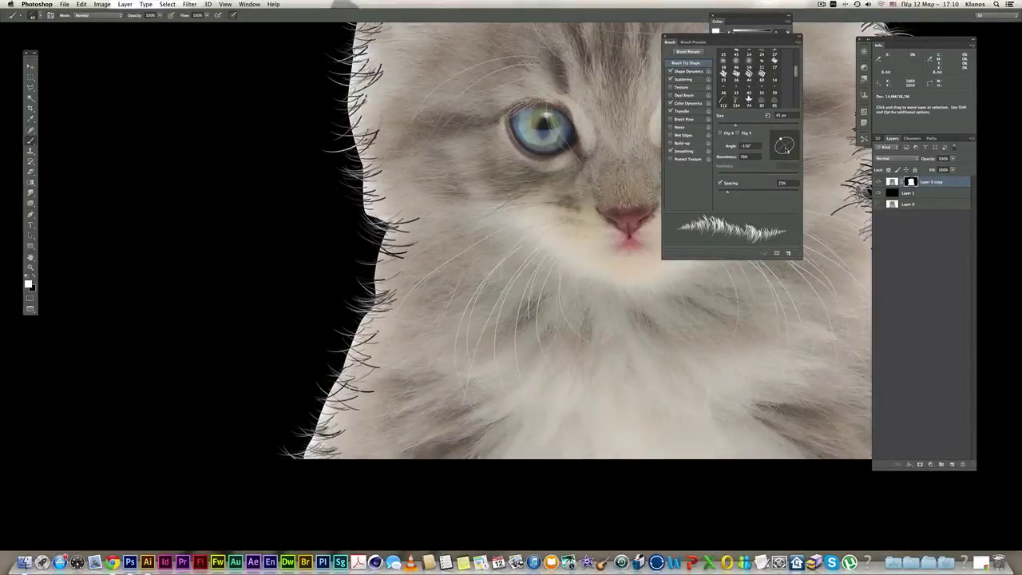
{"action": "left_click_drag", "start_coordinate": [775, 151], "coordinate": [772, 142]}
{"action": "left_click_drag", "start_coordinate": [305, 454], "coordinate": [326, 411]}
{"action": "left_click_drag", "start_coordinate": [772, 142], "coordinate": [778, 135]}
{"action": "mouse_move", "coordinate": [338, 375]}
{"action": "left_mouse_down"}
{"action": "mouse_move", "coordinate": [326, 423]}
{"action": "mouse_move", "coordinate": [384, 254]}
{"action": "mouse_move", "coordinate": [369, 169]}
{"action": "mouse_move", "coordinate": [365, 260]}
{"action": "left_mouse_up"}
{"action": "left_click_drag", "start_coordinate": [366, 273], "coordinate": [363, 263]}
Set the brush spacing to 26% and add fine fur strokes up the left-hand cheek and side of the head.
{"action": "left_click_drag", "start_coordinate": [727, 192], "coordinate": [728, 192]}
{"action": "left_click_drag", "start_coordinate": [777, 135], "coordinate": [782, 134]}
{"action": "left_click_drag", "start_coordinate": [360, 249], "coordinate": [358, 204]}
{"action": "left_click_drag", "start_coordinate": [782, 134], "coordinate": [773, 140]}
{"action": "left_click_drag", "start_coordinate": [352, 204], "coordinate": [348, 116]}
{"action": "left_click_drag", "start_coordinate": [349, 120], "coordinate": [346, 227]}
{"action": "left_click_drag", "start_coordinate": [349, 296], "coordinate": [353, 175]}
Thicken the fur along the outer edge and tip of the left-hand ear, adjusting the brush tip angle.
{"action": "scroll", "coordinate": [367, 171], "scroll_direction": "up", "scroll_amount": 3}
{"action": "left_click_drag", "start_coordinate": [332, 216], "coordinate": [327, 84]}
{"action": "left_click_drag", "start_coordinate": [328, 84], "coordinate": [427, 291]}
{"action": "left_click_drag", "start_coordinate": [773, 140], "coordinate": [779, 134]}
{"action": "left_click_drag", "start_coordinate": [445, 335], "coordinate": [431, 219]}
{"action": "mouse_move", "coordinate": [391, 249]}
{"action": "left_mouse_down"}
{"action": "mouse_move", "coordinate": [372, 447]}
{"action": "mouse_move", "coordinate": [403, 392]}
{"action": "mouse_move", "coordinate": [402, 278]}
{"action": "left_mouse_up"}
Turn the brush tip upward and add fine fur strokes from the left-hand ear onto the top of the head.
{"action": "left_click_drag", "start_coordinate": [778, 134], "coordinate": [790, 135]}
{"action": "left_click_drag", "start_coordinate": [416, 257], "coordinate": [526, 261]}
{"action": "mouse_move", "coordinate": [609, 282]}
{"action": "left_mouse_down"}
{"action": "mouse_move", "coordinate": [380, 274]}
{"action": "mouse_move", "coordinate": [543, 254]}
{"action": "mouse_move", "coordinate": [395, 256]}
{"action": "mouse_move", "coordinate": [511, 229]}
{"action": "left_mouse_up"}
{"action": "mouse_move", "coordinate": [550, 217]}
{"action": "left_mouse_down"}
{"action": "mouse_move", "coordinate": [383, 254]}
{"action": "mouse_move", "coordinate": [515, 257]}
{"action": "left_mouse_up"}
{"action": "left_click_drag", "start_coordinate": [638, 238], "coordinate": [434, 224]}
Re-angle the brush tip and fill in fine fur across the rest of the head's top towards the right-hand ear.
{"action": "left_click_drag", "start_coordinate": [790, 134], "coordinate": [796, 140]}
{"action": "left_click_drag", "start_coordinate": [339, 233], "coordinate": [543, 230]}
{"action": "left_click_drag", "start_coordinate": [646, 249], "coordinate": [176, 209]}
{"action": "left_click_drag", "start_coordinate": [399, 223], "coordinate": [573, 241]}
{"action": "left_click_drag", "start_coordinate": [579, 235], "coordinate": [443, 245]}
{"action": "left_click_drag", "start_coordinate": [796, 140], "coordinate": [794, 151]}
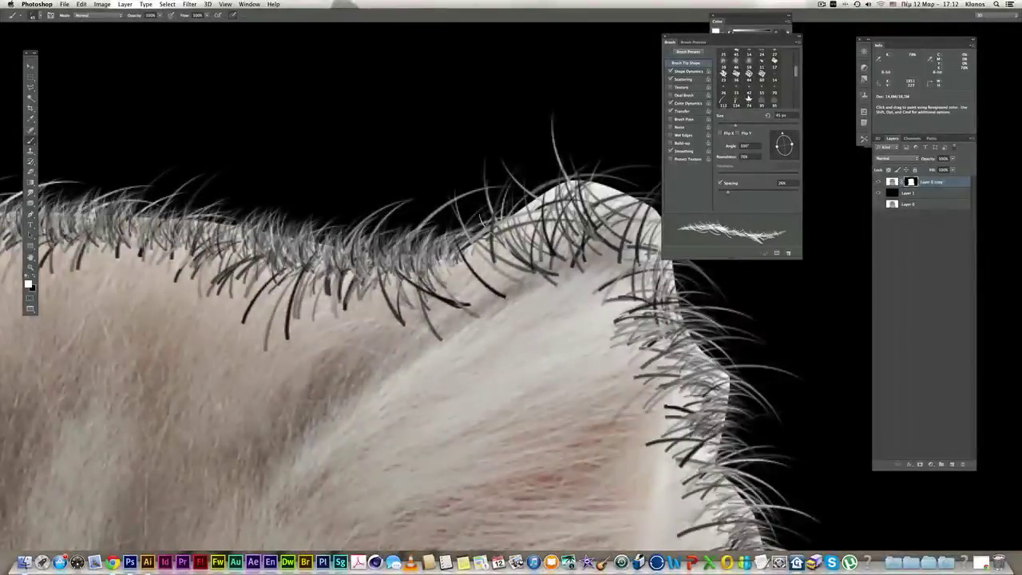
Add fine fur strokes up and around the tip of the right-hand ear, re-angling the brush tip to match.
{"action": "left_click_drag", "start_coordinate": [470, 238], "coordinate": [568, 189]}
{"action": "left_click_drag", "start_coordinate": [794, 151], "coordinate": [791, 136]}
{"action": "left_click_drag", "start_coordinate": [566, 170], "coordinate": [610, 190]}
{"action": "left_click_drag", "start_coordinate": [615, 211], "coordinate": [546, 175]}
{"action": "left_click_drag", "start_coordinate": [791, 135], "coordinate": [795, 142]}
{"action": "left_click_drag", "start_coordinate": [522, 147], "coordinate": [587, 164]}
Thicken the fur from the right-hand ear's outer edge down to the cheek, turning the brush tip to -83°.
{"action": "left_click_drag", "start_coordinate": [795, 142], "coordinate": [792, 153]}
{"action": "mouse_move", "coordinate": [563, 163]}
{"action": "left_mouse_down"}
{"action": "mouse_move", "coordinate": [604, 209]}
{"action": "mouse_move", "coordinate": [615, 283]}
{"action": "left_mouse_up"}
{"action": "mouse_move", "coordinate": [635, 323]}
{"action": "left_mouse_down"}
{"action": "mouse_move", "coordinate": [517, 185]}
{"action": "mouse_move", "coordinate": [539, 203]}
{"action": "left_mouse_up"}
{"action": "left_click_drag", "start_coordinate": [796, 157], "coordinate": [785, 158]}
{"action": "mouse_move", "coordinate": [537, 202]}
{"action": "left_mouse_down"}
{"action": "mouse_move", "coordinate": [536, 265]}
{"action": "mouse_move", "coordinate": [539, 204]}
{"action": "mouse_move", "coordinate": [534, 259]}
{"action": "mouse_move", "coordinate": [490, 198]}
{"action": "mouse_move", "coordinate": [546, 326]}
{"action": "mouse_move", "coordinate": [544, 347]}
{"action": "left_mouse_up"}
{"action": "left_click_drag", "start_coordinate": [548, 420], "coordinate": [504, 197]}
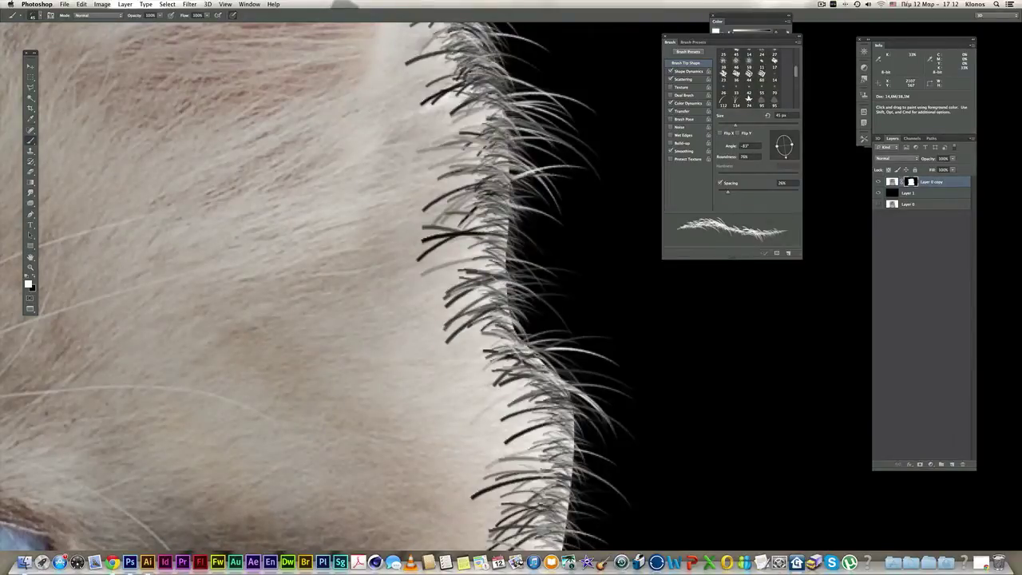
{"action": "scroll", "coordinate": [319, 288], "scroll_direction": "down", "scroll_amount": 3}
{"action": "mouse_move", "coordinate": [507, 268]}
{"action": "left_mouse_down"}
{"action": "mouse_move", "coordinate": [522, 349]}
{"action": "mouse_move", "coordinate": [512, 363]}
{"action": "mouse_move", "coordinate": [514, 300]}
{"action": "mouse_move", "coordinate": [508, 375]}
{"action": "left_mouse_up"}
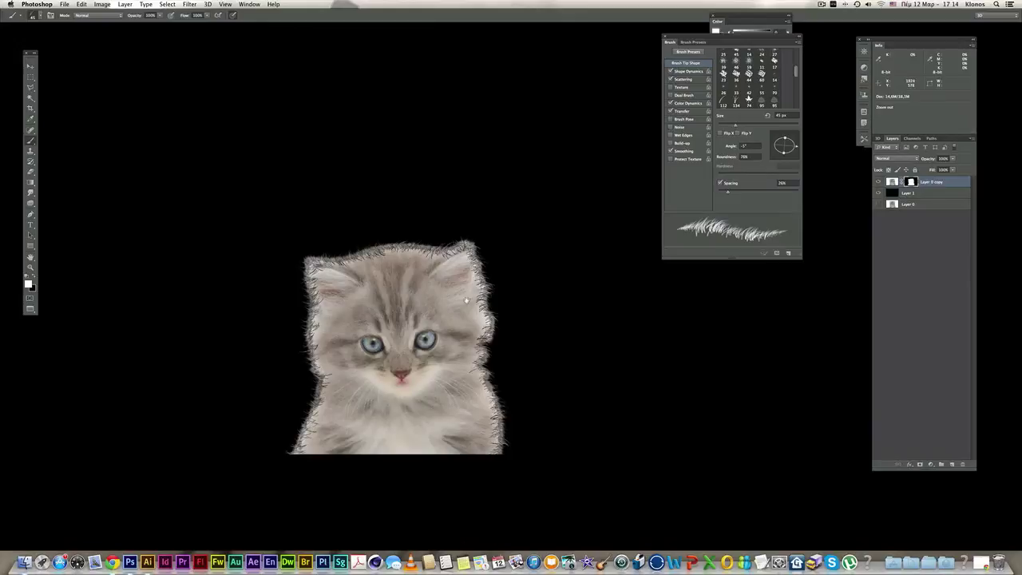
Switch to a soft round brush, undo a test dab, and set the brush to 13% opacity and 60 px.
{"action": "left_click_drag", "start_coordinate": [458, 281], "coordinate": [548, 167]}
{"action": "key", "text": "super+plus"}
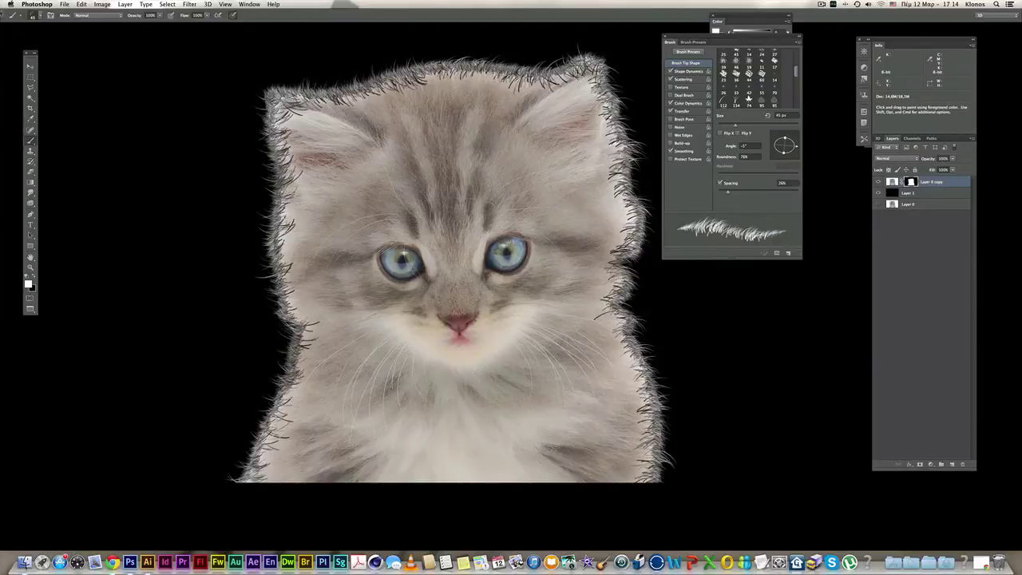
{"action": "left_click", "coordinate": [39, 16]}
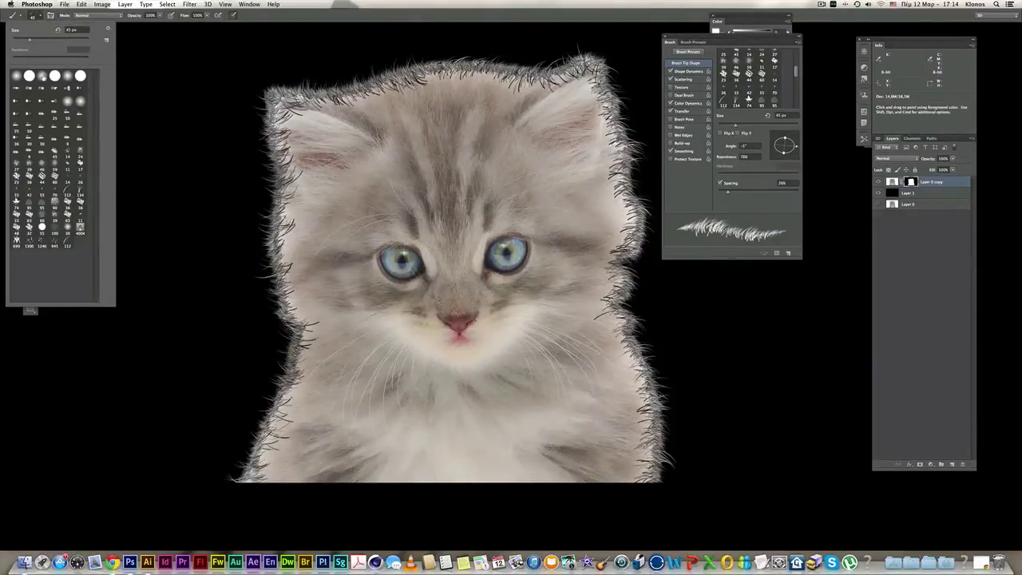
{"action": "left_click", "coordinate": [43, 78]}
{"action": "left_click", "coordinate": [265, 46]}
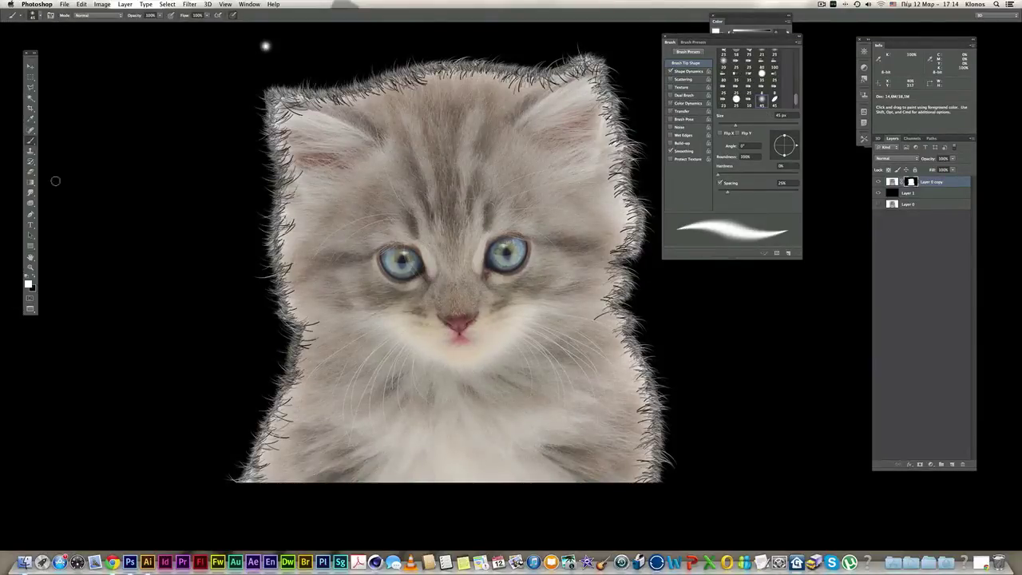
{"action": "key", "text": "super+z"}
{"action": "left_click", "coordinate": [159, 17]}
{"action": "key", "text": "]"}
{"action": "key", "text": "]"}
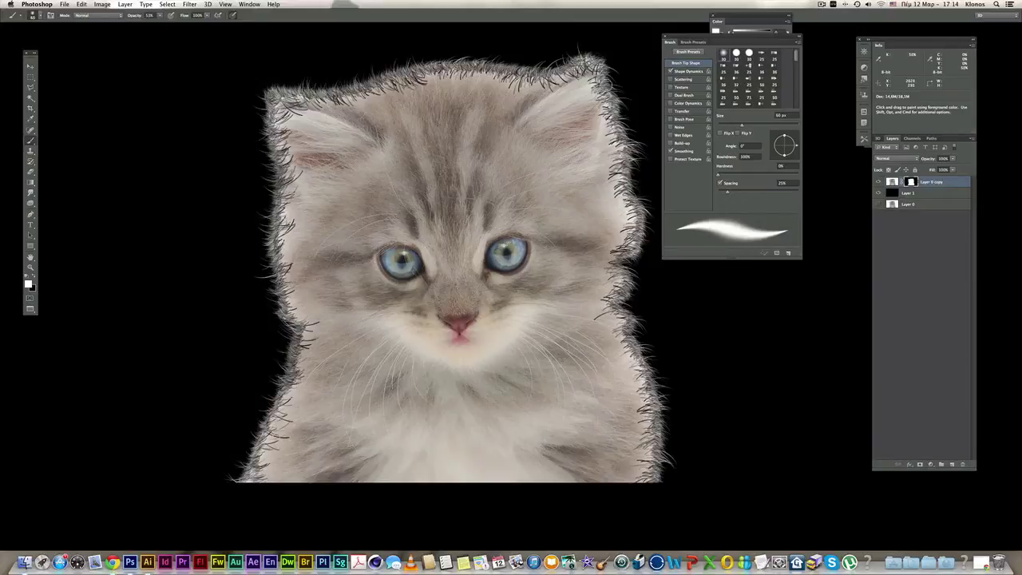
Softly brush away the dark gaps inside the right-hand fur edge, from the ear down to the bottom of the body.
{"action": "left_click_drag", "start_coordinate": [597, 77], "coordinate": [594, 93]}
{"action": "mouse_move", "coordinate": [621, 182]}
{"action": "left_mouse_down"}
{"action": "mouse_move", "coordinate": [612, 147]}
{"action": "mouse_move", "coordinate": [629, 236]}
{"action": "mouse_move", "coordinate": [612, 264]}
{"action": "left_mouse_up"}
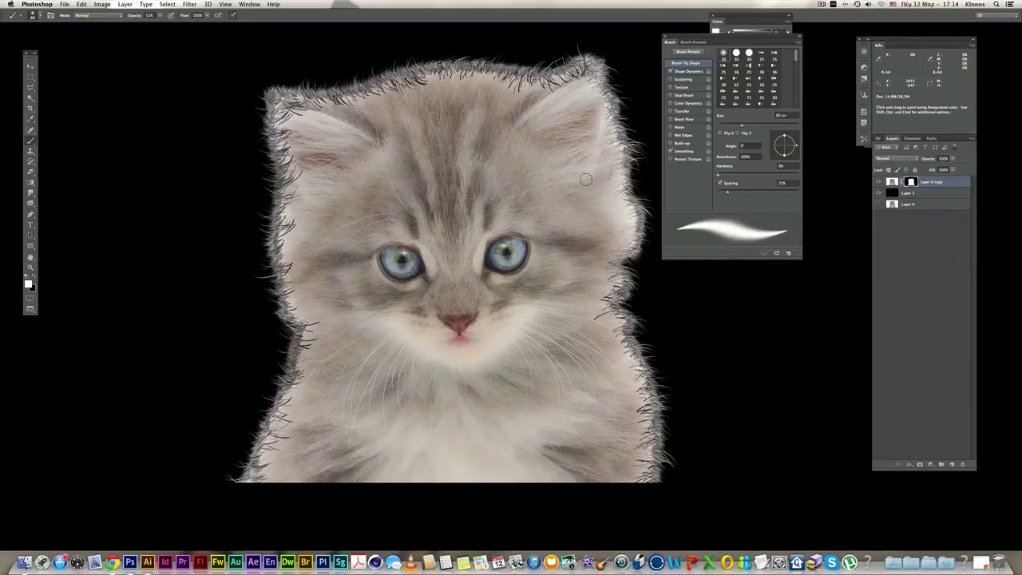
{"action": "key", "text": "super+equal"}
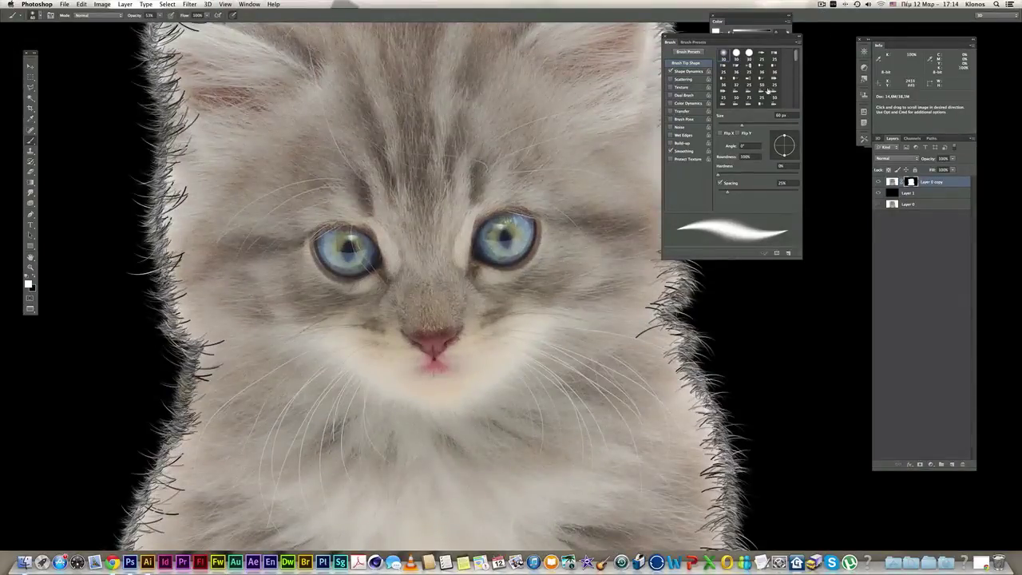
{"action": "left_click_drag", "start_coordinate": [522, 164], "coordinate": [434, 210]}
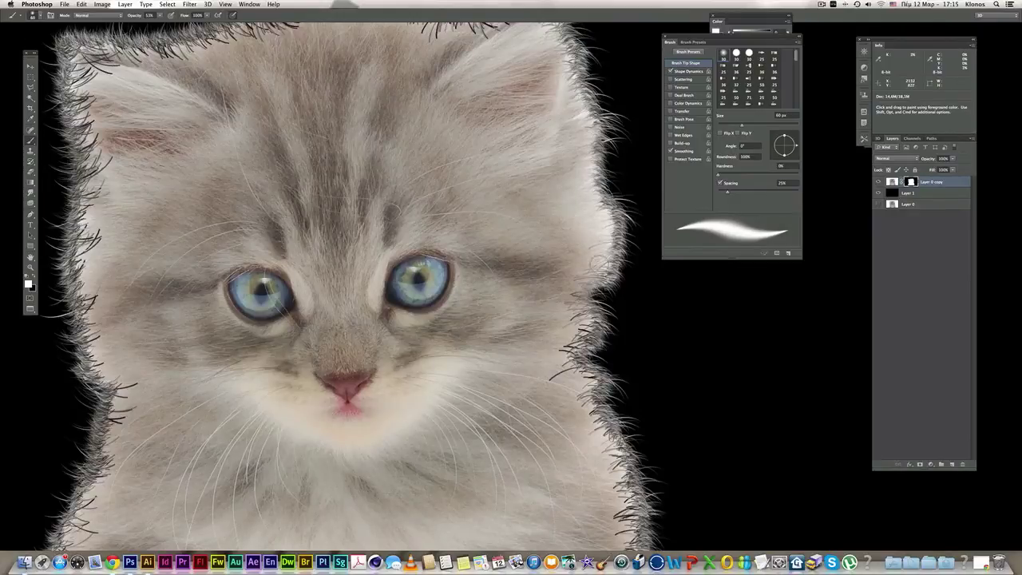
{"action": "mouse_move", "coordinate": [558, 333]}
{"action": "left_mouse_down"}
{"action": "mouse_move", "coordinate": [583, 335]}
{"action": "mouse_move", "coordinate": [580, 322]}
{"action": "mouse_move", "coordinate": [577, 351]}
{"action": "left_mouse_up"}
{"action": "left_click_drag", "start_coordinate": [587, 389], "coordinate": [557, 412]}
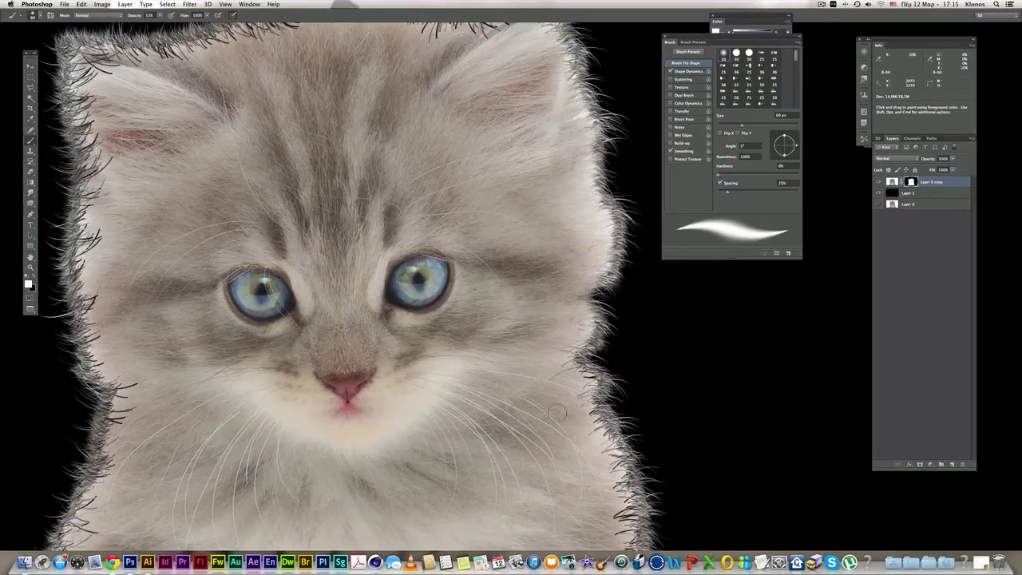
{"action": "scroll", "coordinate": [602, 435], "scroll_direction": "down", "scroll_amount": 5}
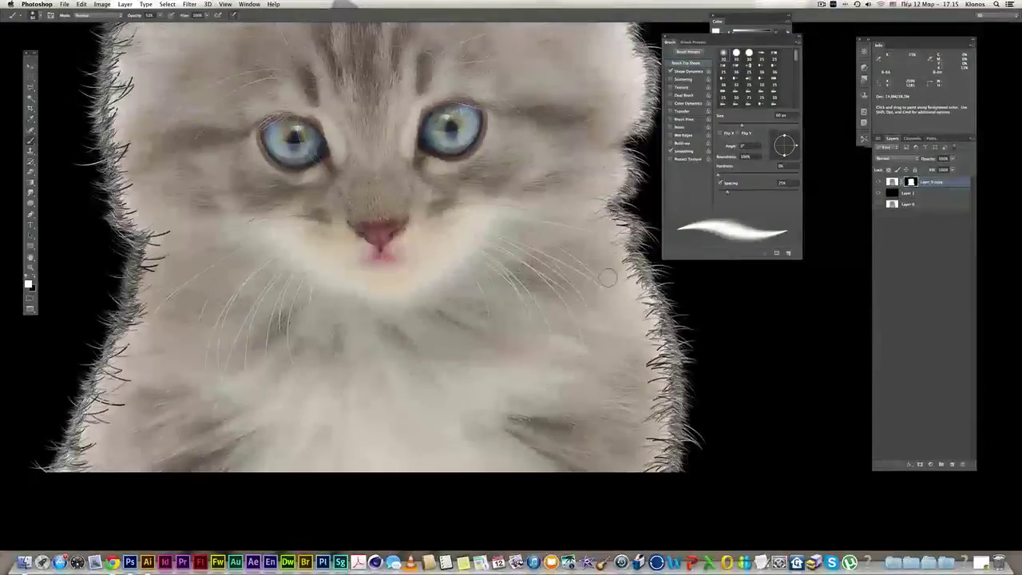
{"action": "mouse_move", "coordinate": [622, 329]}
{"action": "left_mouse_down"}
{"action": "mouse_move", "coordinate": [657, 351]}
{"action": "mouse_move", "coordinate": [652, 467]}
{"action": "left_mouse_up"}
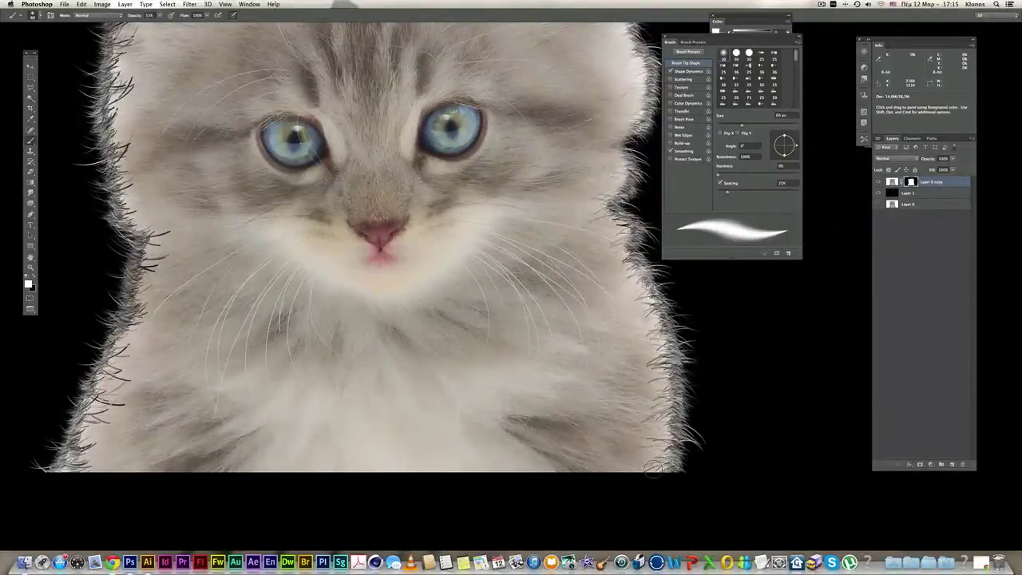
Raise the brush opacity to 100% and paint out the dark gaps along the inner right-hand edge from cheek to body.
{"action": "left_click", "coordinate": [159, 17]}
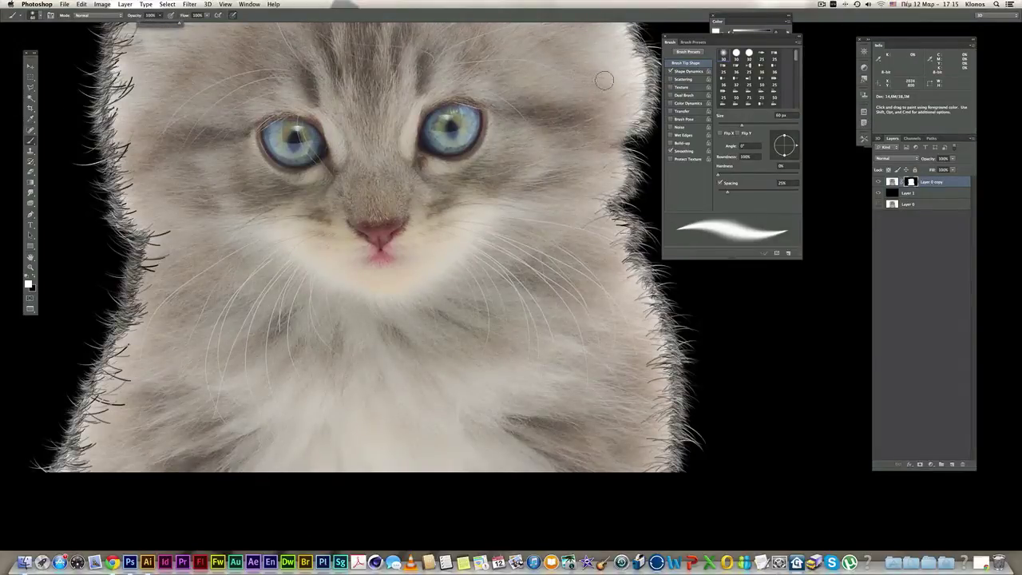
{"action": "left_click", "coordinate": [637, 75]}
{"action": "left_click", "coordinate": [629, 116], "text": "shift"}
{"action": "left_click", "coordinate": [612, 139], "text": "shift"}
{"action": "mouse_move", "coordinate": [607, 160]}
{"action": "left_mouse_down"}
{"action": "mouse_move", "coordinate": [615, 168]}
{"action": "mouse_move", "coordinate": [599, 209]}
{"action": "mouse_move", "coordinate": [612, 229]}
{"action": "mouse_move", "coordinate": [575, 227]}
{"action": "mouse_move", "coordinate": [621, 253]}
{"action": "mouse_move", "coordinate": [664, 346]}
{"action": "mouse_move", "coordinate": [663, 470]}
{"action": "mouse_move", "coordinate": [653, 467]}
{"action": "mouse_move", "coordinate": [645, 305]}
{"action": "left_mouse_up"}
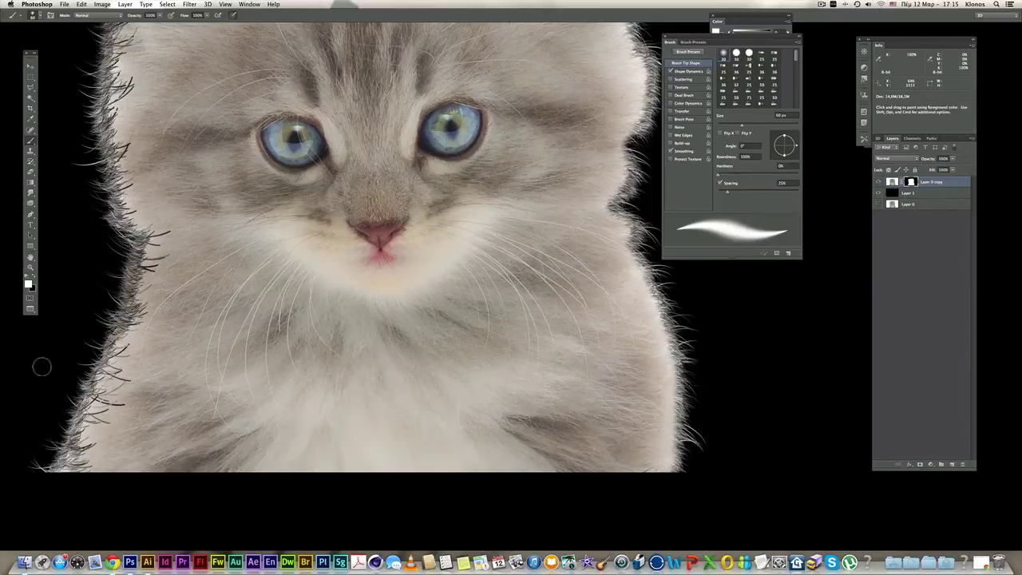
Paint out the dark gaps along the inner left-hand fur edge, from the bottom of the body up to the ear.
{"action": "left_click_drag", "start_coordinate": [77, 479], "coordinate": [84, 435]}
{"action": "left_click_drag", "start_coordinate": [134, 336], "coordinate": [147, 240]}
{"action": "left_click_drag", "start_coordinate": [122, 391], "coordinate": [100, 428]}
{"action": "mouse_move", "coordinate": [237, 271]}
{"action": "left_mouse_down"}
{"action": "mouse_move", "coordinate": [272, 372]}
{"action": "mouse_move", "coordinate": [220, 351]}
{"action": "mouse_move", "coordinate": [216, 162]}
{"action": "mouse_move", "coordinate": [223, 281]}
{"action": "left_mouse_up"}
{"action": "key", "text": "space"}
{"action": "mouse_move", "coordinate": [286, 232]}
{"action": "left_mouse_down"}
{"action": "mouse_move", "coordinate": [370, 344]}
{"action": "mouse_move", "coordinate": [303, 291]}
{"action": "mouse_move", "coordinate": [298, 268]}
{"action": "left_mouse_up"}
{"action": "mouse_move", "coordinate": [326, 357]}
{"action": "left_mouse_down"}
{"action": "mouse_move", "coordinate": [297, 257]}
{"action": "mouse_move", "coordinate": [295, 234]}
{"action": "mouse_move", "coordinate": [308, 242]}
{"action": "mouse_move", "coordinate": [305, 228]}
{"action": "left_mouse_up"}
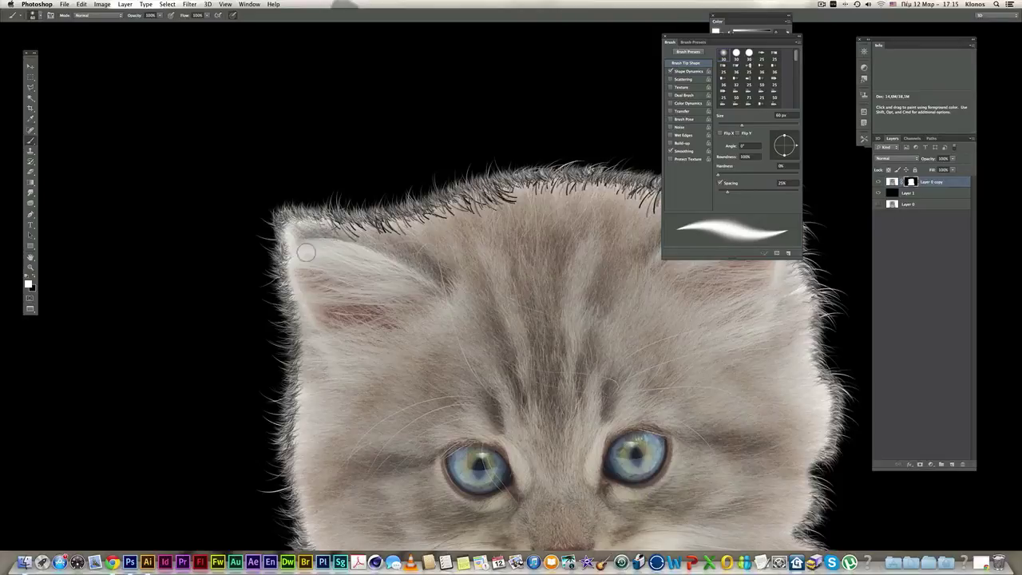
Paint out the dark gaps along the top of the head and the inner edge of the right-hand ear.
{"action": "scroll", "coordinate": [305, 252], "scroll_direction": "right", "scroll_amount": 3}
{"action": "scroll", "coordinate": [306, 252], "scroll_direction": "up", "scroll_amount": 1}
{"action": "mouse_move", "coordinate": [239, 239]}
{"action": "left_mouse_down"}
{"action": "mouse_move", "coordinate": [319, 241]}
{"action": "mouse_move", "coordinate": [295, 244]}
{"action": "mouse_move", "coordinate": [502, 200]}
{"action": "mouse_move", "coordinate": [587, 217]}
{"action": "mouse_move", "coordinate": [479, 222]}
{"action": "mouse_move", "coordinate": [518, 214]}
{"action": "left_mouse_up"}
{"action": "scroll", "coordinate": [587, 217], "scroll_direction": "right", "scroll_amount": 5}
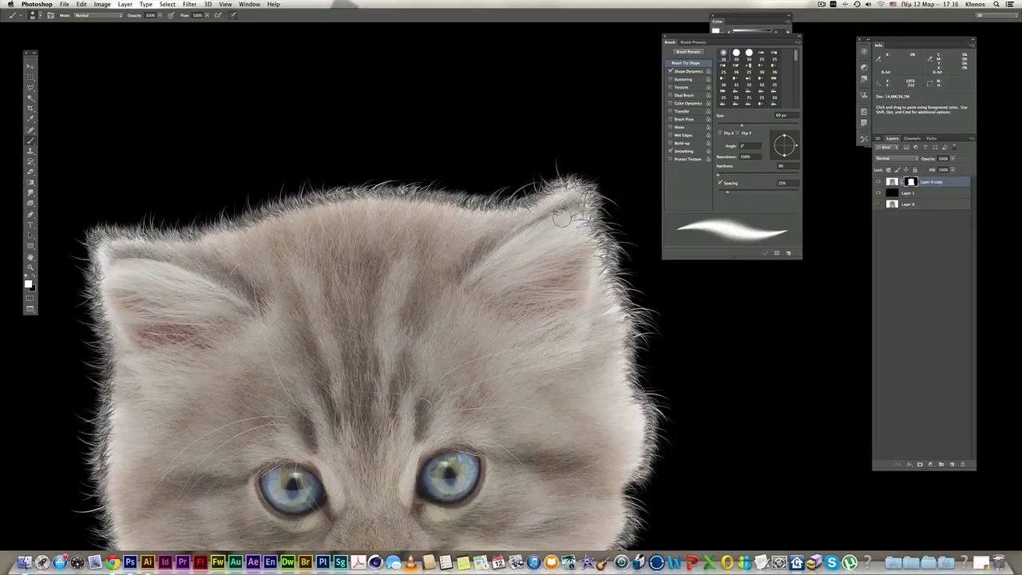
{"action": "left_click_drag", "start_coordinate": [583, 205], "coordinate": [600, 306]}
{"action": "left_click_drag", "start_coordinate": [589, 251], "coordinate": [604, 289]}
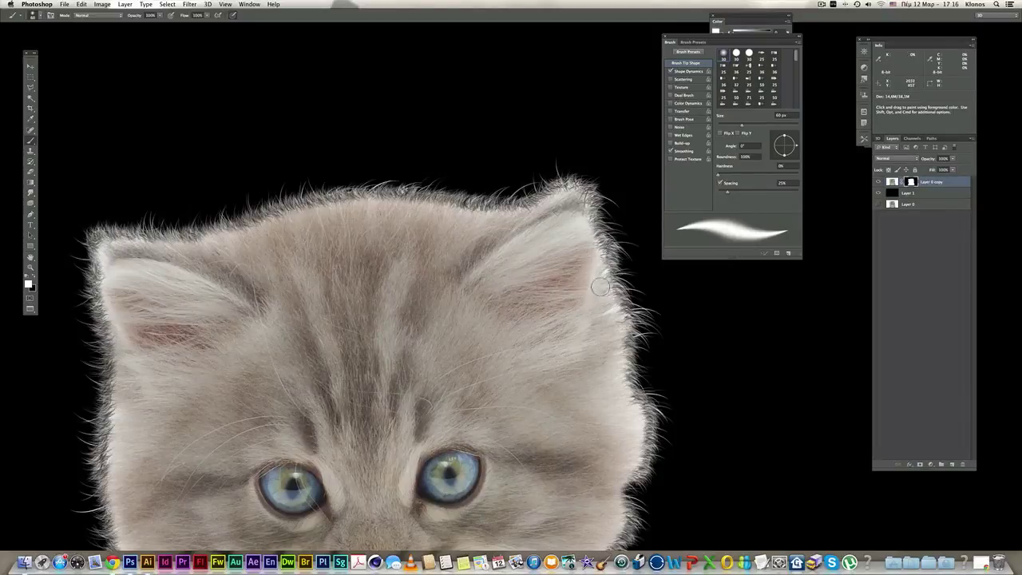
Examine the fur edges of the whole kitten cutout against the black background.
{"action": "left_click", "coordinate": [569, 313], "text": "alt"}
{"action": "left_click", "coordinate": [569, 313], "text": "alt"}
{"action": "left_click", "coordinate": [569, 312], "text": "alt"}
{"action": "left_click_drag", "start_coordinate": [538, 345], "coordinate": [516, 248]}
{"action": "left_click", "coordinate": [549, 200], "text": "super"}
{"action": "left_click", "coordinate": [549, 199], "text": "super"}
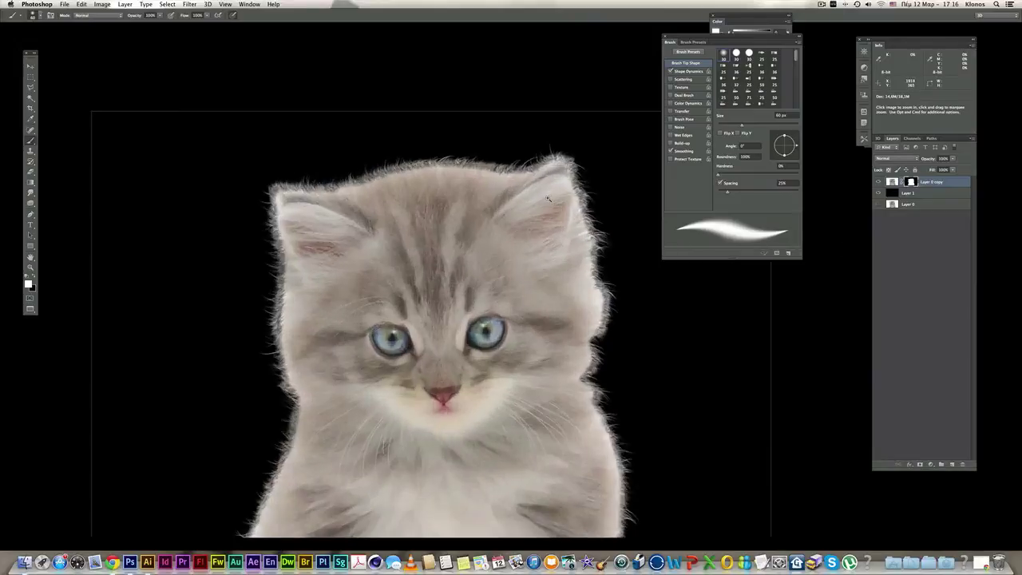
Lower the brush opacity to 32% and soften the fur edge across the top of the head between the ears.
{"action": "left_click", "coordinate": [162, 15]}
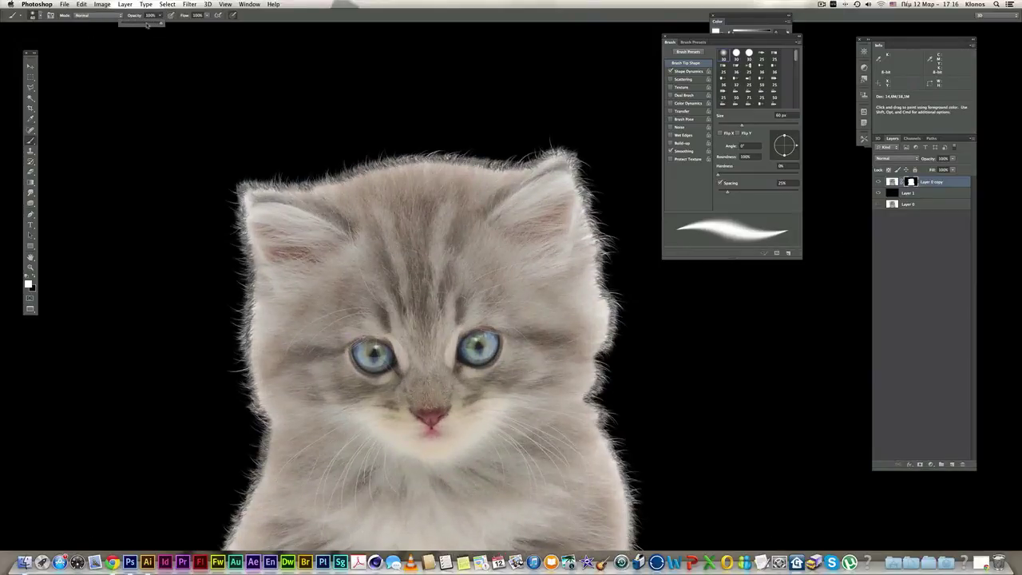
{"action": "left_click", "coordinate": [542, 176], "text": "super"}
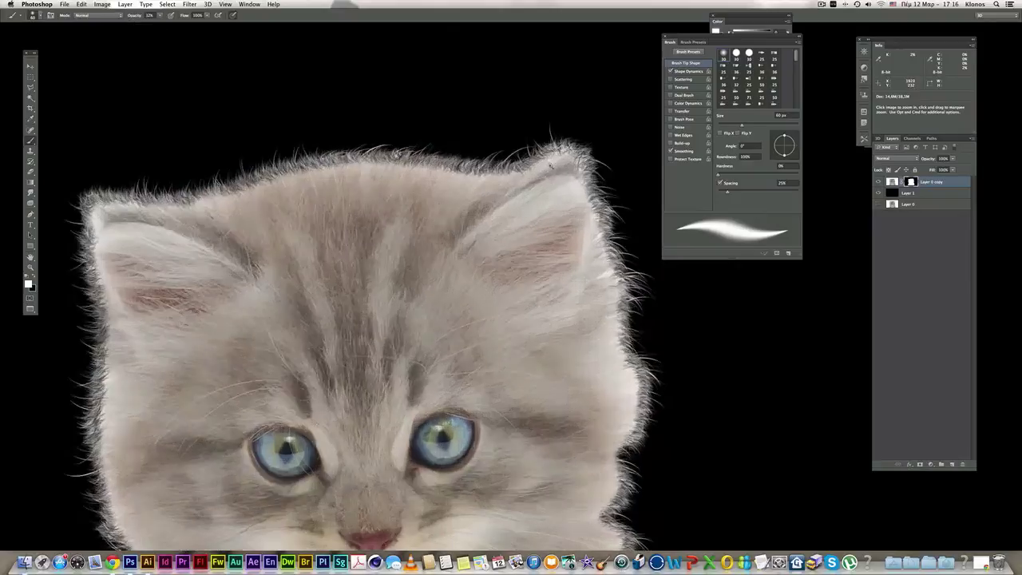
{"action": "mouse_move", "coordinate": [576, 156]}
{"action": "left_mouse_down"}
{"action": "mouse_move", "coordinate": [553, 155]}
{"action": "mouse_move", "coordinate": [558, 144]}
{"action": "mouse_move", "coordinate": [567, 165]}
{"action": "mouse_move", "coordinate": [527, 144]}
{"action": "mouse_move", "coordinate": [471, 171]}
{"action": "mouse_move", "coordinate": [459, 192]}
{"action": "mouse_move", "coordinate": [409, 193]}
{"action": "mouse_move", "coordinate": [413, 176]}
{"action": "mouse_move", "coordinate": [398, 174]}
{"action": "mouse_move", "coordinate": [337, 189]}
{"action": "mouse_move", "coordinate": [514, 165]}
{"action": "mouse_move", "coordinate": [553, 134]}
{"action": "mouse_move", "coordinate": [483, 166]}
{"action": "mouse_move", "coordinate": [529, 181]}
{"action": "mouse_move", "coordinate": [344, 198]}
{"action": "mouse_move", "coordinate": [473, 219]}
{"action": "mouse_move", "coordinate": [557, 202]}
{"action": "mouse_move", "coordinate": [492, 194]}
{"action": "mouse_move", "coordinate": [566, 195]}
{"action": "mouse_move", "coordinate": [412, 198]}
{"action": "mouse_move", "coordinate": [297, 174]}
{"action": "mouse_move", "coordinate": [410, 199]}
{"action": "left_mouse_up"}
{"action": "mouse_move", "coordinate": [432, 174]}
{"action": "left_mouse_down"}
{"action": "mouse_move", "coordinate": [260, 215]}
{"action": "mouse_move", "coordinate": [290, 196]}
{"action": "mouse_move", "coordinate": [240, 192]}
{"action": "mouse_move", "coordinate": [278, 186]}
{"action": "mouse_move", "coordinate": [80, 190]}
{"action": "mouse_move", "coordinate": [90, 183]}
{"action": "mouse_move", "coordinate": [94, 285]}
{"action": "mouse_move", "coordinate": [123, 323]}
{"action": "left_mouse_up"}
Soften the inner fur edge along the outer side of the left-hand ear and upper cheek.
{"action": "scroll", "coordinate": [228, 207], "scroll_direction": "left", "scroll_amount": 5}
{"action": "scroll", "coordinate": [227, 208], "scroll_direction": "down", "scroll_amount": 2}
{"action": "scroll", "coordinate": [214, 117], "scroll_direction": "down", "scroll_amount": 4}
{"action": "scroll", "coordinate": [214, 117], "scroll_direction": "left", "scroll_amount": 3}
{"action": "mouse_move", "coordinate": [206, 97]}
{"action": "left_mouse_down"}
{"action": "mouse_move", "coordinate": [213, 146]}
{"action": "mouse_move", "coordinate": [246, 198]}
{"action": "mouse_move", "coordinate": [234, 272]}
{"action": "left_mouse_up"}
{"action": "left_click_drag", "start_coordinate": [229, 206], "coordinate": [254, 322]}
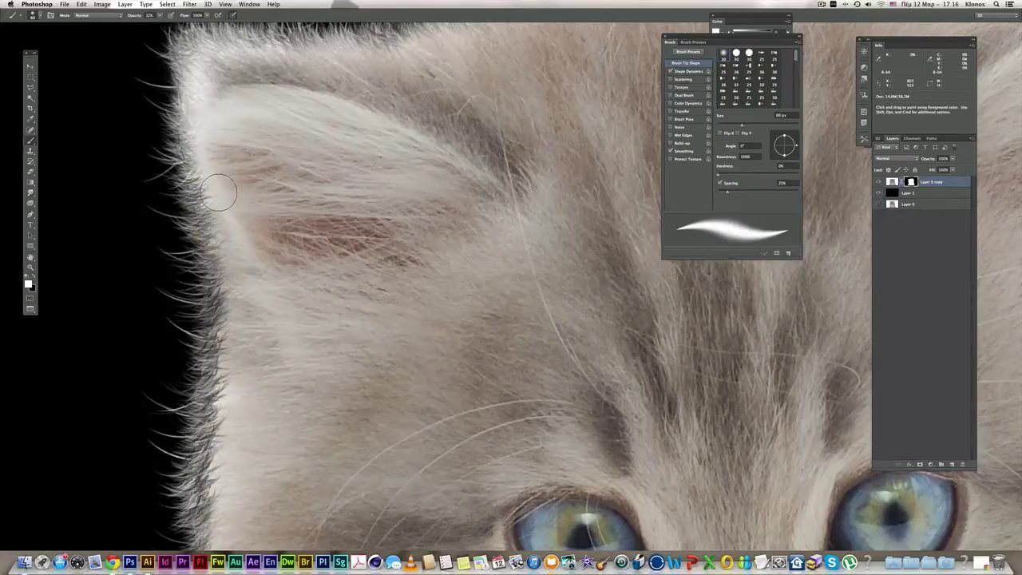
{"action": "left_click_drag", "start_coordinate": [221, 193], "coordinate": [216, 268]}
{"action": "mouse_move", "coordinate": [204, 150]}
{"action": "left_mouse_down"}
{"action": "mouse_move", "coordinate": [236, 265]}
{"action": "mouse_move", "coordinate": [221, 396]}
{"action": "mouse_move", "coordinate": [231, 292]}
{"action": "mouse_move", "coordinate": [237, 339]}
{"action": "left_mouse_up"}
Soften the inner fur edge down the left-hand cheek, neck and shoulder.
{"action": "mouse_move", "coordinate": [264, 376]}
{"action": "left_mouse_down"}
{"action": "mouse_move", "coordinate": [383, 136]}
{"action": "mouse_move", "coordinate": [345, 205]}
{"action": "mouse_move", "coordinate": [349, 242]}
{"action": "left_mouse_up"}
{"action": "mouse_move", "coordinate": [354, 170]}
{"action": "left_mouse_down"}
{"action": "mouse_move", "coordinate": [344, 277]}
{"action": "mouse_move", "coordinate": [343, 250]}
{"action": "mouse_move", "coordinate": [375, 395]}
{"action": "left_mouse_up"}
{"action": "left_click_drag", "start_coordinate": [412, 447], "coordinate": [318, 271]}
{"action": "mouse_move", "coordinate": [264, 196]}
{"action": "left_mouse_down"}
{"action": "mouse_move", "coordinate": [302, 297]}
{"action": "mouse_move", "coordinate": [274, 266]}
{"action": "mouse_move", "coordinate": [320, 299]}
{"action": "mouse_move", "coordinate": [292, 270]}
{"action": "mouse_move", "coordinate": [334, 329]}
{"action": "mouse_move", "coordinate": [320, 293]}
{"action": "mouse_move", "coordinate": [297, 438]}
{"action": "mouse_move", "coordinate": [320, 355]}
{"action": "mouse_move", "coordinate": [312, 397]}
{"action": "left_mouse_up"}
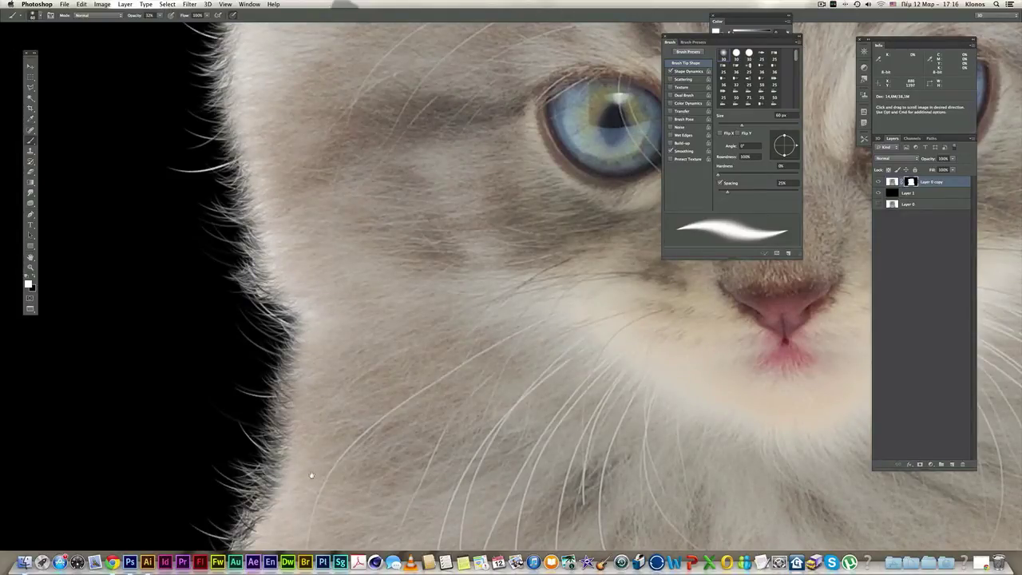
{"action": "left_click_drag", "start_coordinate": [312, 474], "coordinate": [374, 283]}
{"action": "mouse_move", "coordinate": [359, 227]}
{"action": "left_mouse_down"}
{"action": "mouse_move", "coordinate": [301, 426]}
{"action": "mouse_move", "coordinate": [447, 331]}
{"action": "left_mouse_up"}
Brush over the inner fur edge on the lower left-hand side of the body, down to the bottom of the picture.
{"action": "mouse_move", "coordinate": [424, 274]}
{"action": "left_mouse_down"}
{"action": "mouse_move", "coordinate": [399, 327]}
{"action": "mouse_move", "coordinate": [388, 426]}
{"action": "mouse_move", "coordinate": [368, 426]}
{"action": "mouse_move", "coordinate": [357, 413]}
{"action": "mouse_move", "coordinate": [338, 538]}
{"action": "mouse_move", "coordinate": [337, 500]}
{"action": "mouse_move", "coordinate": [381, 398]}
{"action": "left_mouse_up"}
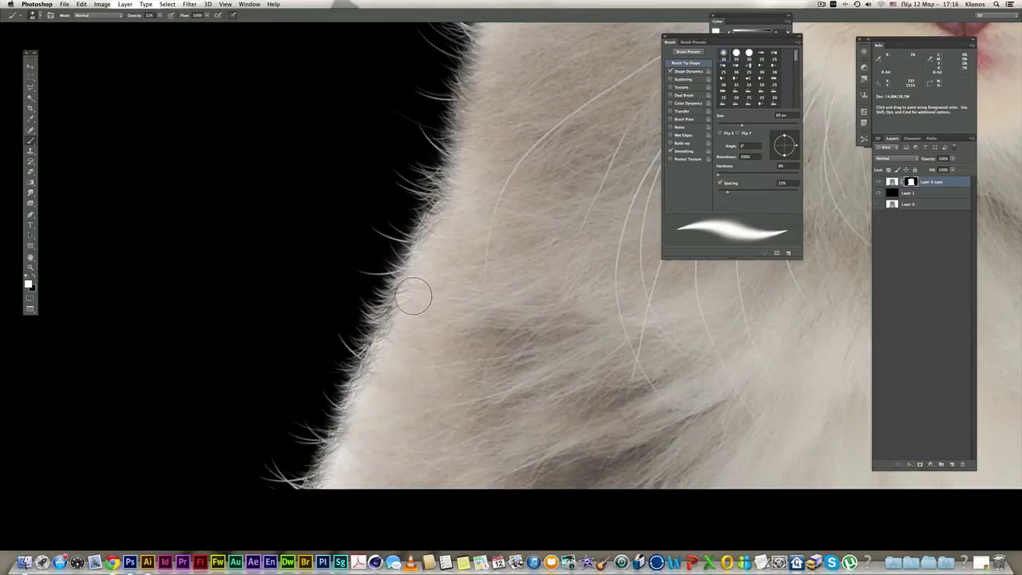
{"action": "scroll", "coordinate": [418, 335], "scroll_direction": "down", "scroll_amount": 1}
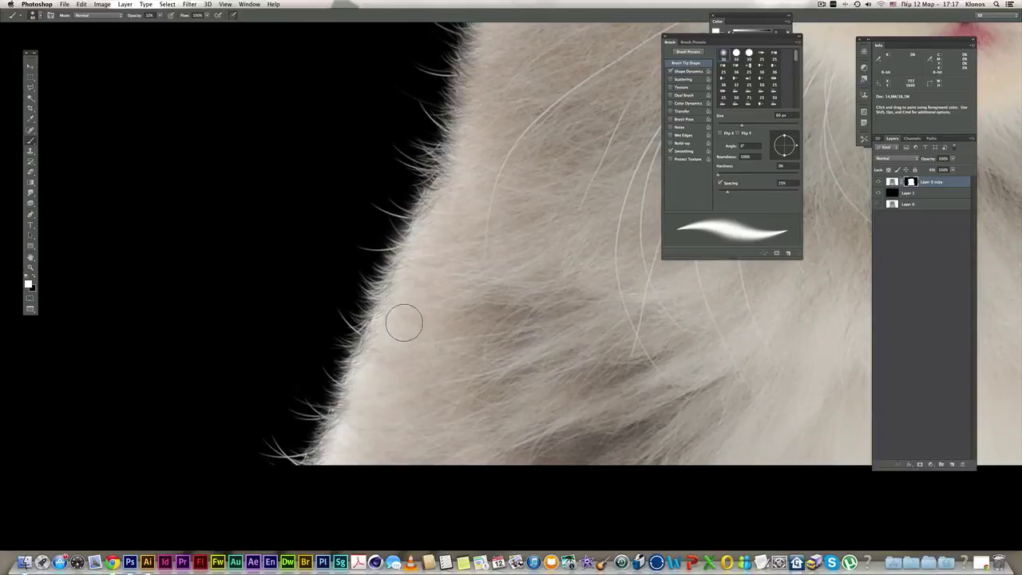
{"action": "left_click_drag", "start_coordinate": [337, 433], "coordinate": [332, 471]}
{"action": "left_click_drag", "start_coordinate": [462, 248], "coordinate": [405, 430]}
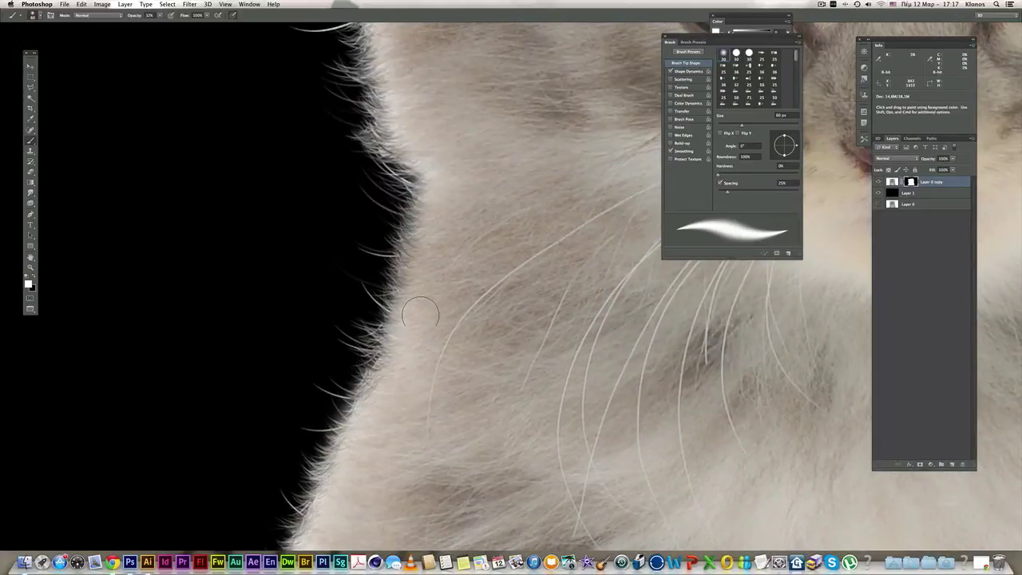
{"action": "scroll", "coordinate": [421, 310], "scroll_direction": "down", "scroll_amount": 1}
{"action": "left_click_drag", "start_coordinate": [454, 166], "coordinate": [458, 262]}
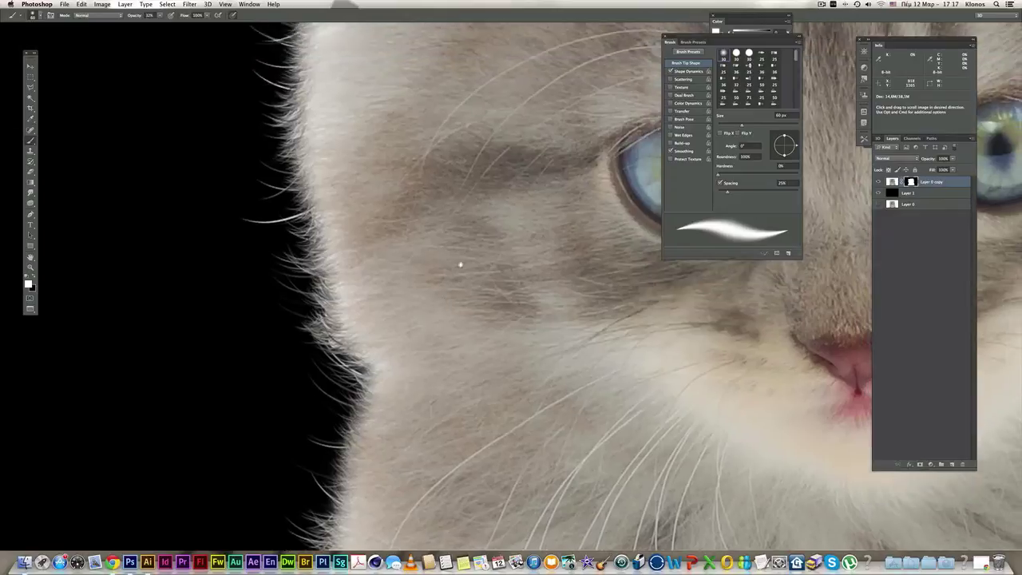
{"action": "scroll", "coordinate": [477, 269], "scroll_direction": "down", "scroll_amount": 5}
{"action": "left_click_drag", "start_coordinate": [539, 289], "coordinate": [480, 303]}
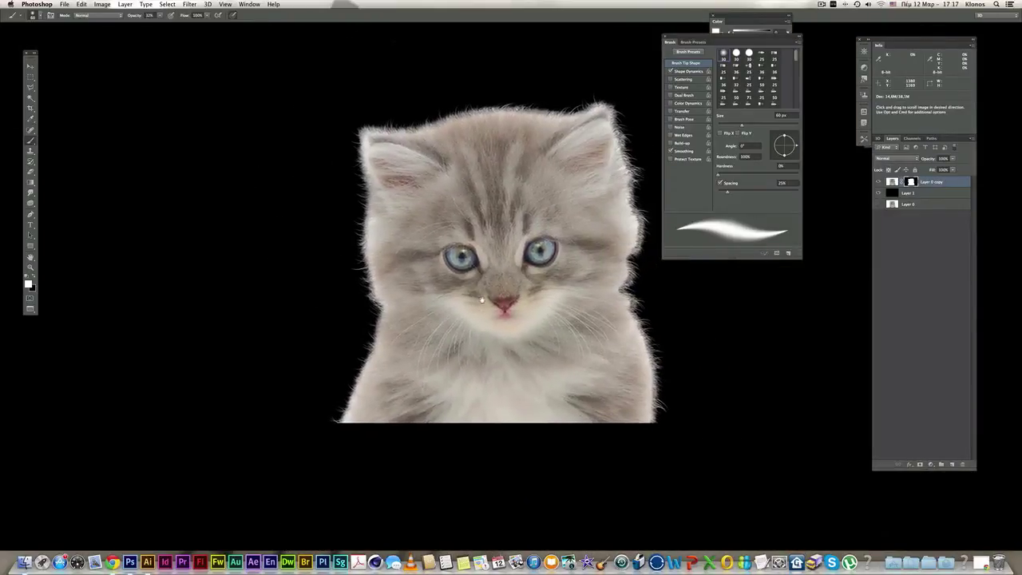
Soften the inner fur edge up the right-hand side of the body to the neck.
{"action": "scroll", "coordinate": [621, 328], "scroll_direction": "up", "scroll_amount": 5}
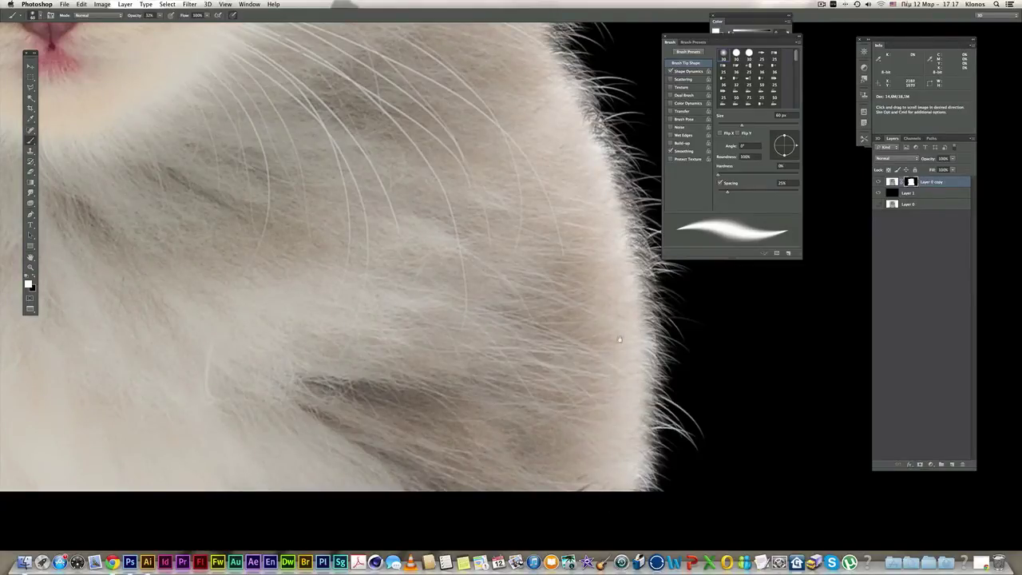
{"action": "scroll", "coordinate": [616, 335], "scroll_direction": "up", "scroll_amount": 3}
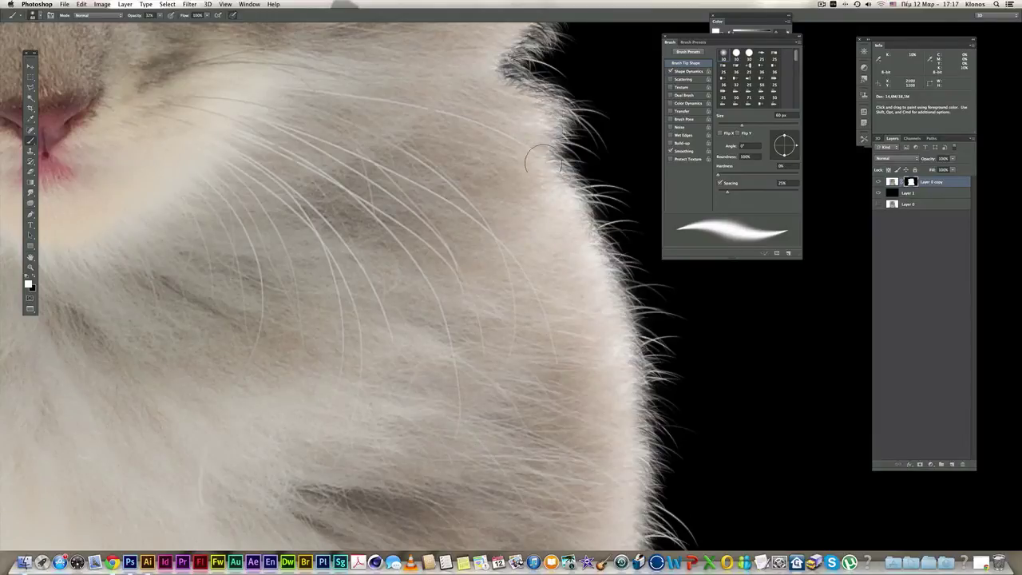
{"action": "scroll", "coordinate": [536, 183], "scroll_direction": "up", "scroll_amount": 5}
{"action": "mouse_move", "coordinate": [536, 239]}
{"action": "left_mouse_down"}
{"action": "mouse_move", "coordinate": [520, 164]}
{"action": "mouse_move", "coordinate": [506, 194]}
{"action": "mouse_move", "coordinate": [511, 228]}
{"action": "mouse_move", "coordinate": [561, 156]}
{"action": "mouse_move", "coordinate": [540, 144]}
{"action": "mouse_move", "coordinate": [544, 255]}
{"action": "mouse_move", "coordinate": [535, 206]}
{"action": "mouse_move", "coordinate": [580, 126]}
{"action": "mouse_move", "coordinate": [589, 143]}
{"action": "mouse_move", "coordinate": [553, 173]}
{"action": "left_mouse_up"}
{"action": "left_click_drag", "start_coordinate": [560, 95], "coordinate": [537, 268]}
Soften the inner fur edge from the right-hand cheek up to the tip of the right-hand ear.
{"action": "mouse_move", "coordinate": [570, 231]}
{"action": "left_mouse_down"}
{"action": "mouse_move", "coordinate": [567, 266]}
{"action": "mouse_move", "coordinate": [576, 292]}
{"action": "mouse_move", "coordinate": [544, 345]}
{"action": "left_mouse_up"}
{"action": "mouse_move", "coordinate": [556, 226]}
{"action": "left_mouse_down"}
{"action": "mouse_move", "coordinate": [523, 168]}
{"action": "mouse_move", "coordinate": [528, 80]}
{"action": "mouse_move", "coordinate": [544, 153]}
{"action": "left_mouse_up"}
{"action": "left_click_drag", "start_coordinate": [521, 47], "coordinate": [540, 385]}
{"action": "mouse_move", "coordinate": [550, 436]}
{"action": "left_mouse_down"}
{"action": "mouse_move", "coordinate": [549, 373]}
{"action": "mouse_move", "coordinate": [523, 310]}
{"action": "mouse_move", "coordinate": [542, 337]}
{"action": "mouse_move", "coordinate": [511, 290]}
{"action": "mouse_move", "coordinate": [503, 231]}
{"action": "mouse_move", "coordinate": [465, 134]}
{"action": "mouse_move", "coordinate": [488, 189]}
{"action": "left_mouse_up"}
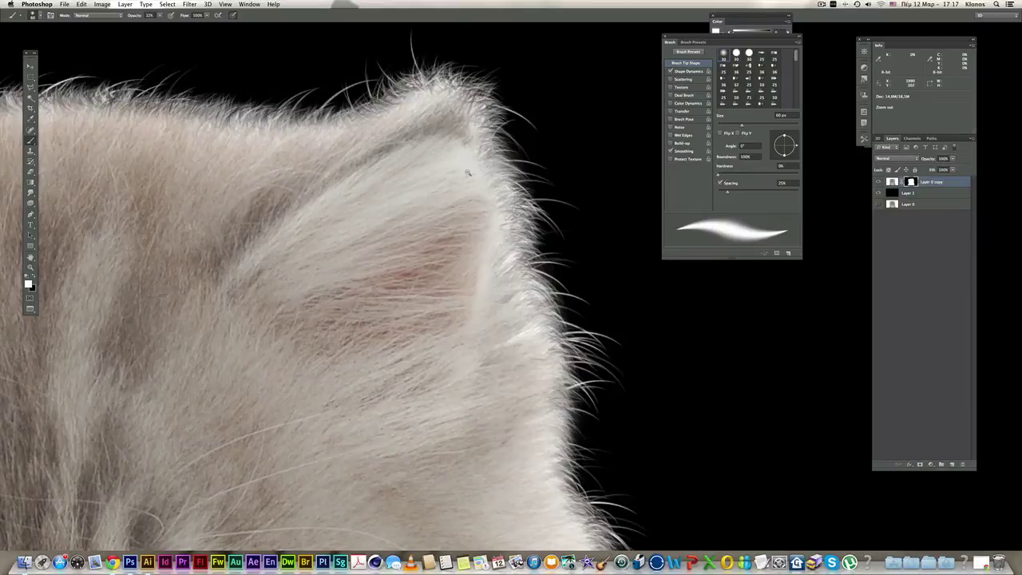
{"action": "left_click", "coordinate": [467, 174], "text": "alt"}
{"action": "left_click_drag", "start_coordinate": [471, 228], "coordinate": [548, 191]}
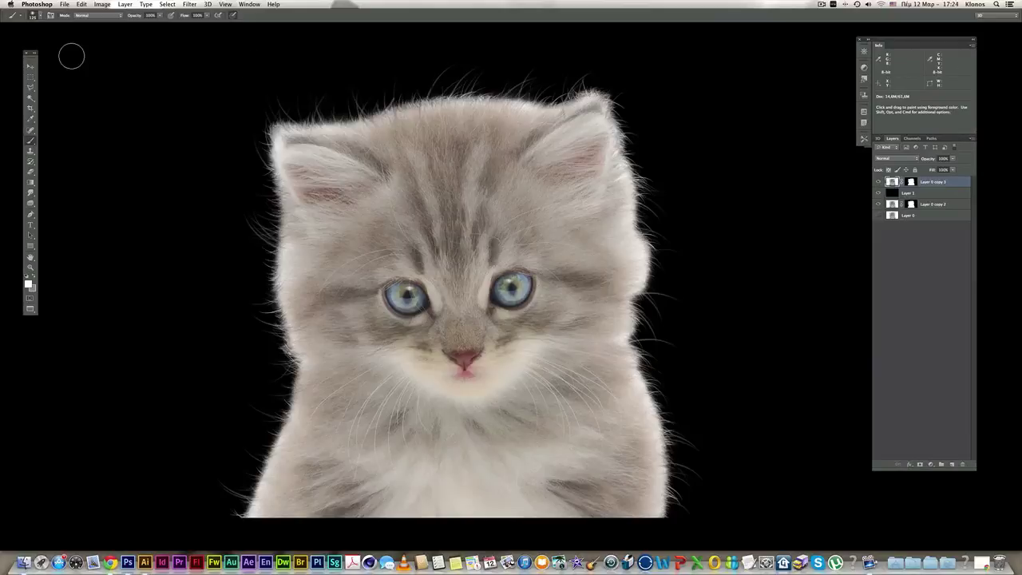
Choose the 112 px grass-shaped brush, lower its opacity to 34% and rotate its tip to follow the right-hand ear.
{"action": "left_click", "coordinate": [41, 17]}
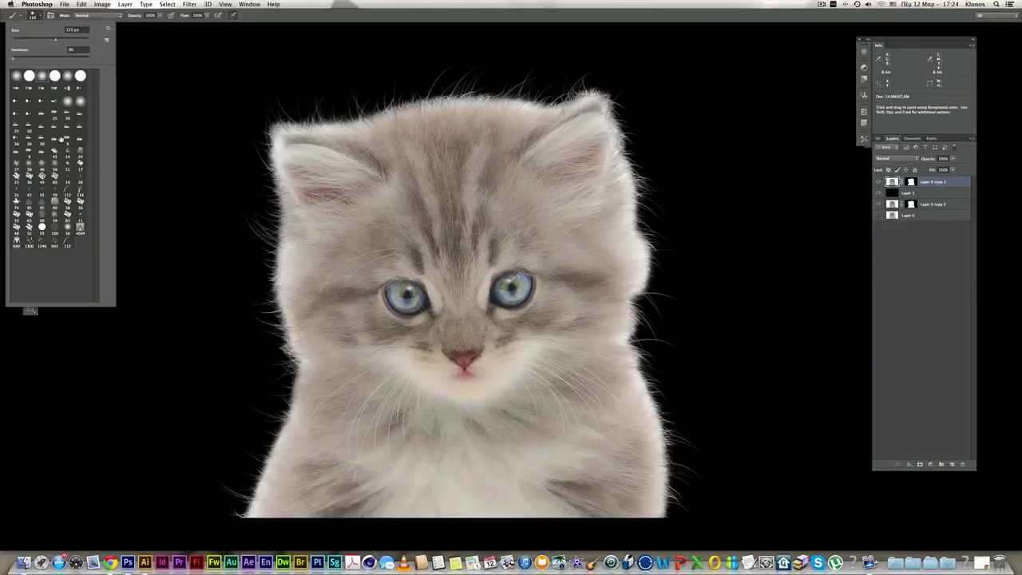
{"action": "left_click", "coordinate": [322, 14]}
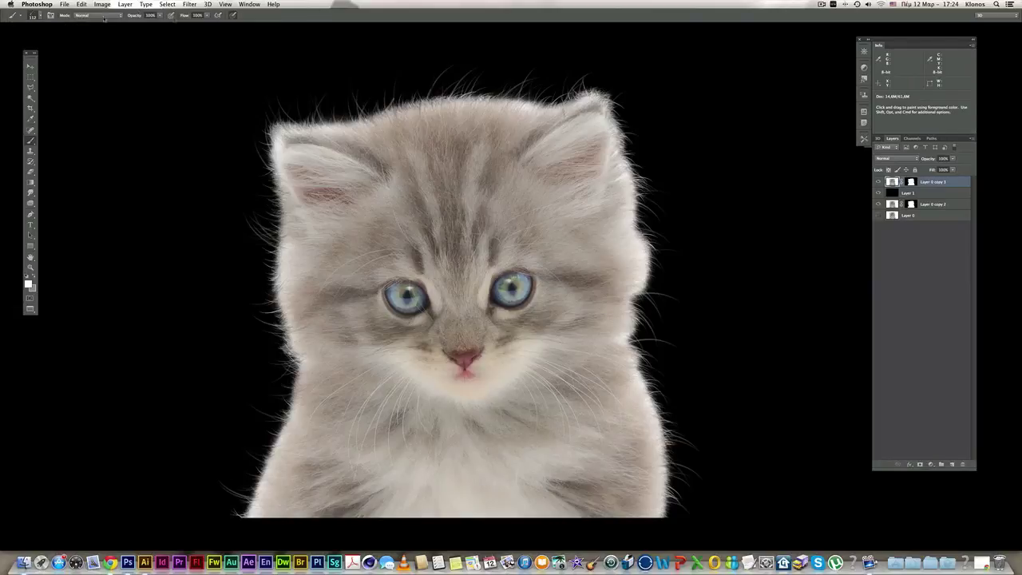
{"action": "left_click", "coordinate": [51, 15]}
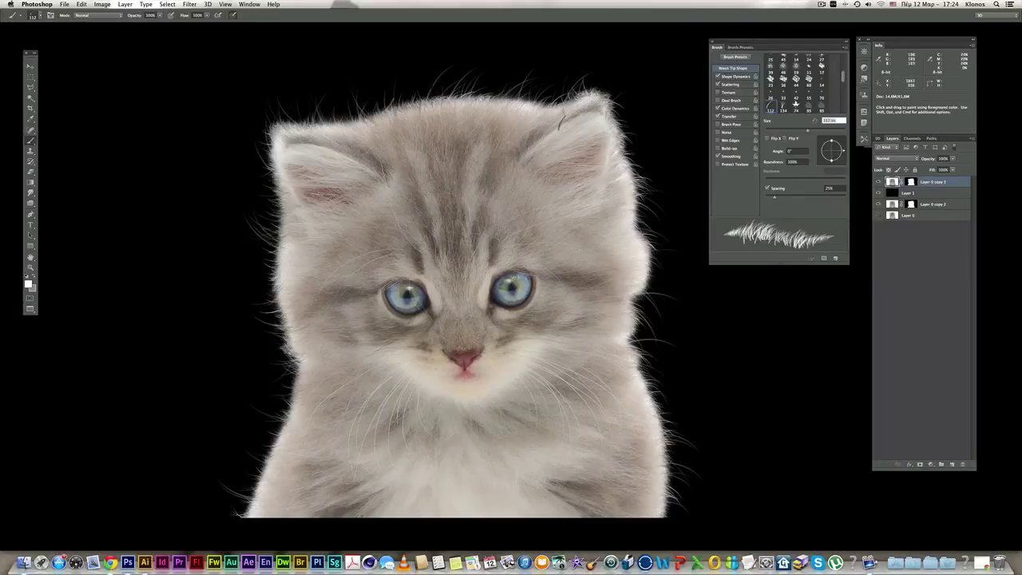
{"action": "left_click", "coordinate": [158, 15]}
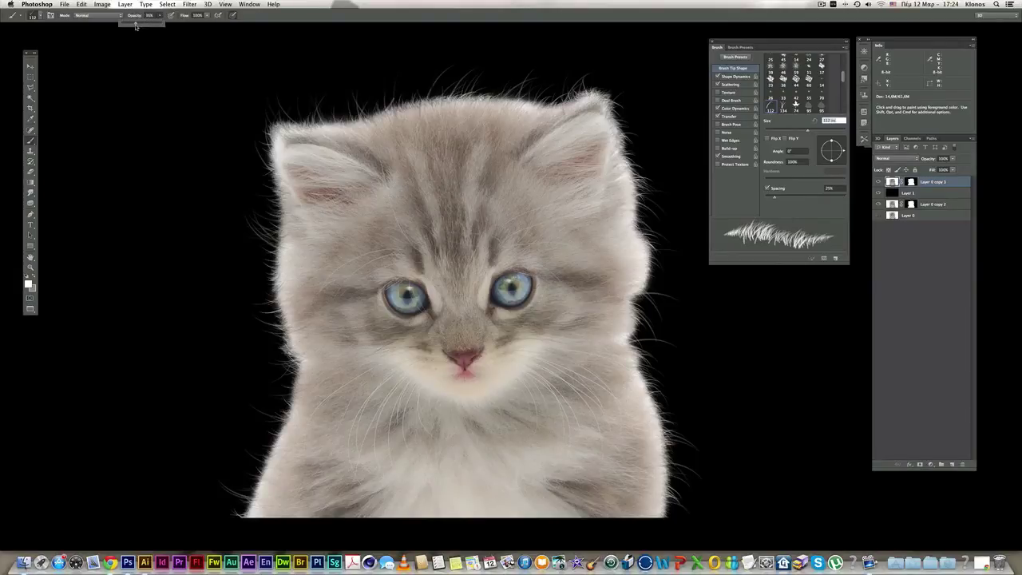
{"action": "left_click_drag", "start_coordinate": [844, 152], "coordinate": [840, 161]}
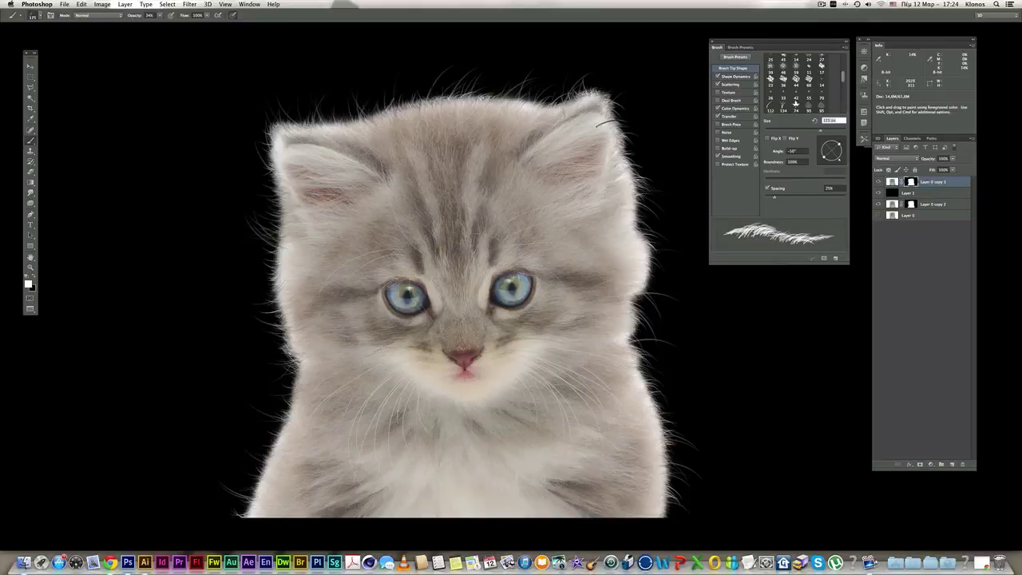
Paint stray hairs on the mask along the right-hand ear and cheek, rotating the brush tip to -83° for the cheek.
{"action": "left_click_drag", "start_coordinate": [638, 154], "coordinate": [621, 154]}
{"action": "left_click_drag", "start_coordinate": [636, 209], "coordinate": [634, 186]}
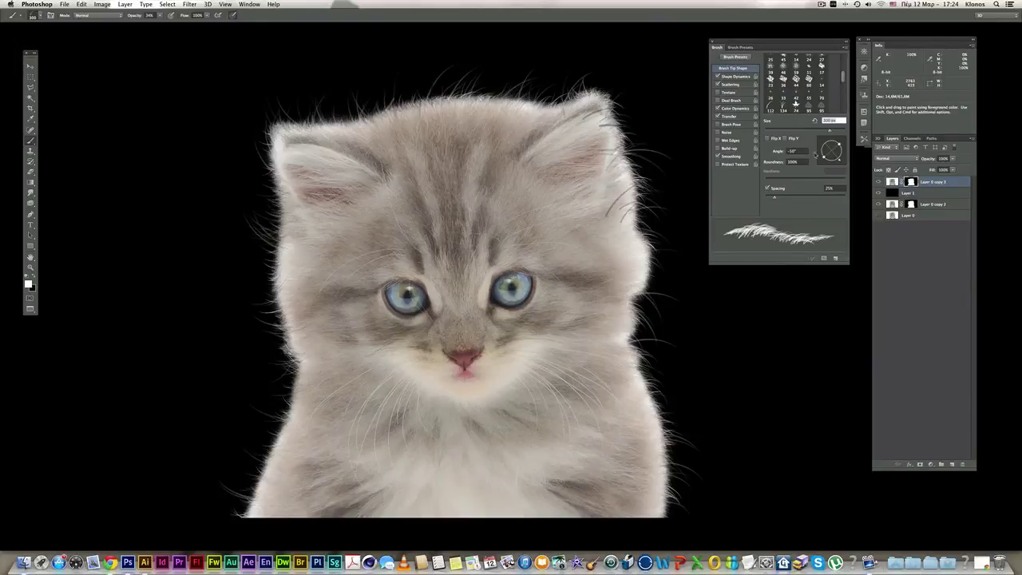
{"action": "left_click_drag", "start_coordinate": [840, 162], "coordinate": [832, 164]}
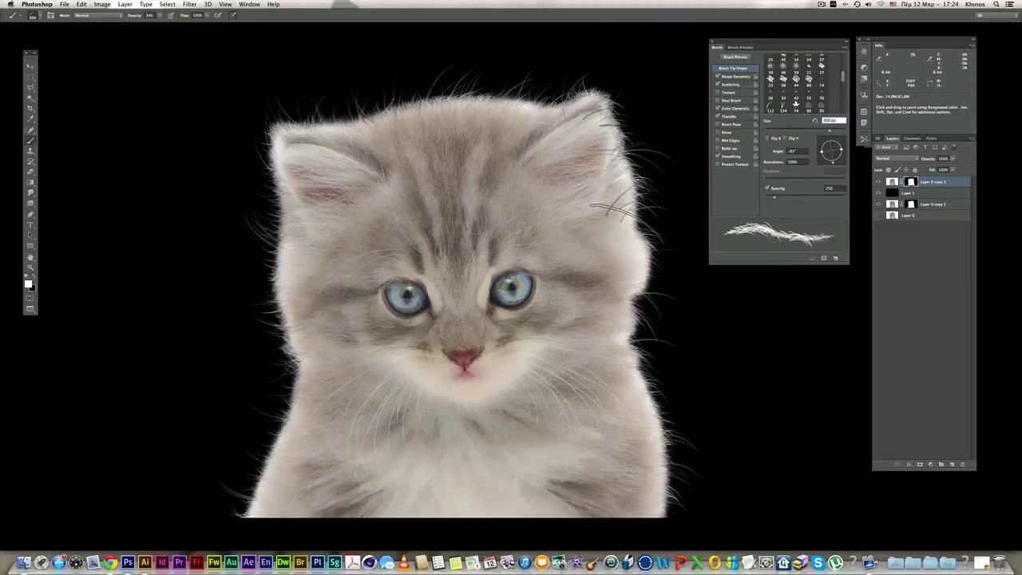
{"action": "left_click", "coordinate": [631, 271]}
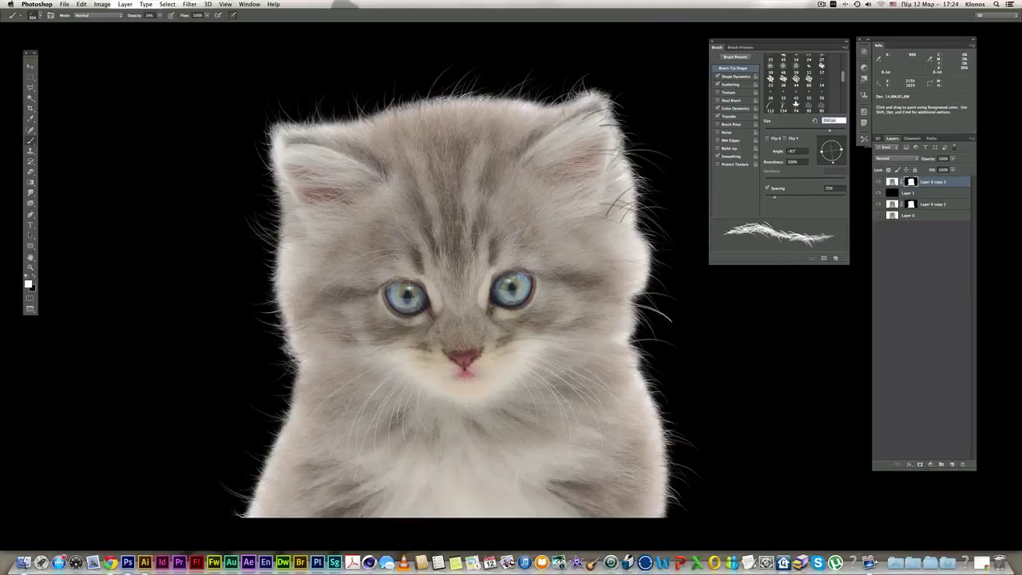
Set the brush tip angle to -94° and paint stray hairs down the right-hand side of the body.
{"action": "left_click_drag", "start_coordinate": [835, 163], "coordinate": [838, 157]}
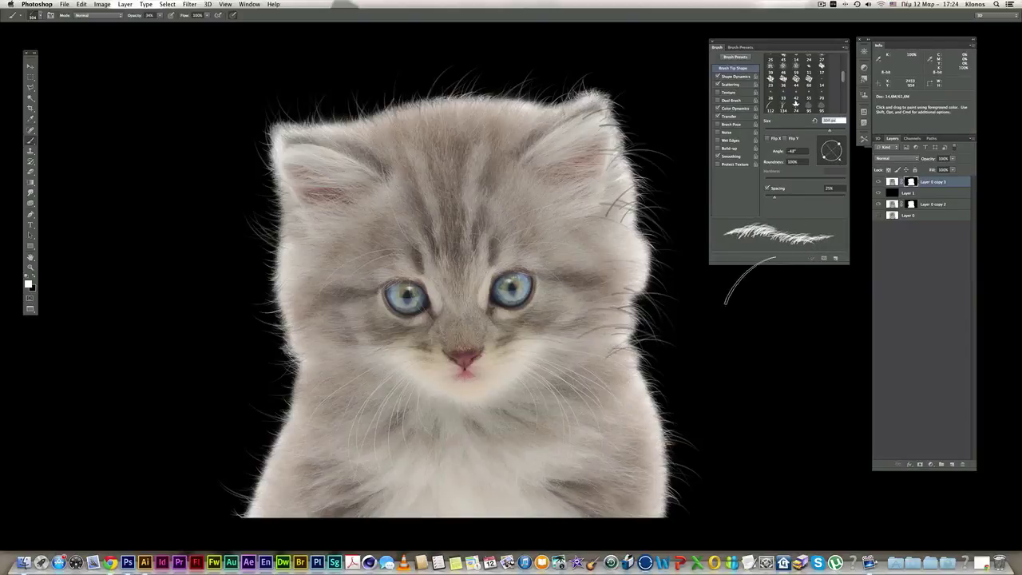
{"action": "left_click_drag", "start_coordinate": [838, 157], "coordinate": [830, 160]}
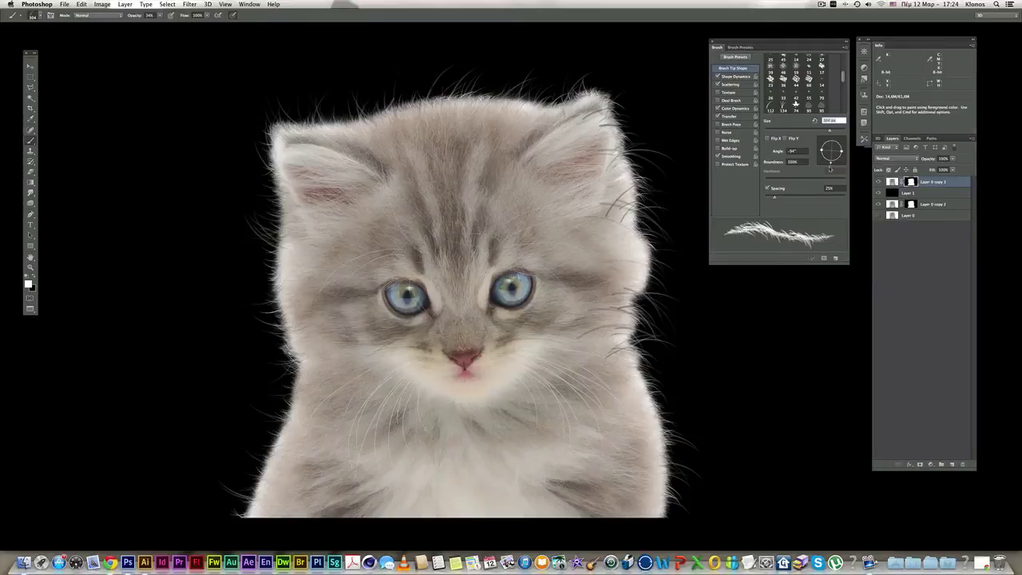
{"action": "left_click", "coordinate": [675, 435]}
{"action": "left_click_drag", "start_coordinate": [676, 439], "coordinate": [652, 423]}
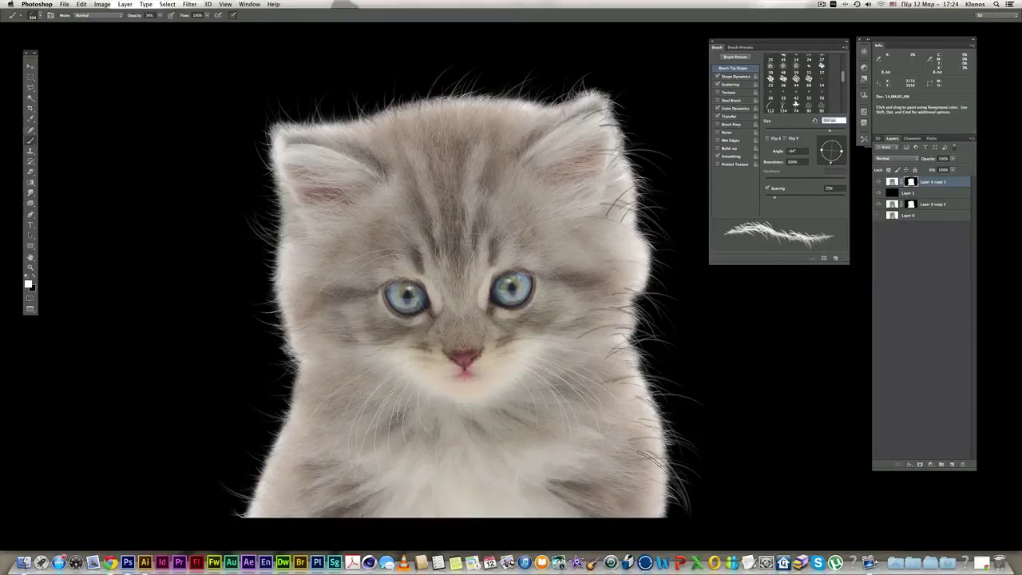
Set the brush tip angle to 114° and paint stray hairs up the left-hand side of the body to the neck.
{"action": "mouse_move", "coordinate": [833, 164]}
{"action": "left_mouse_down"}
{"action": "mouse_move", "coordinate": [820, 155]}
{"action": "mouse_move", "coordinate": [825, 137]}
{"action": "left_mouse_up"}
{"action": "left_click", "coordinate": [263, 487]}
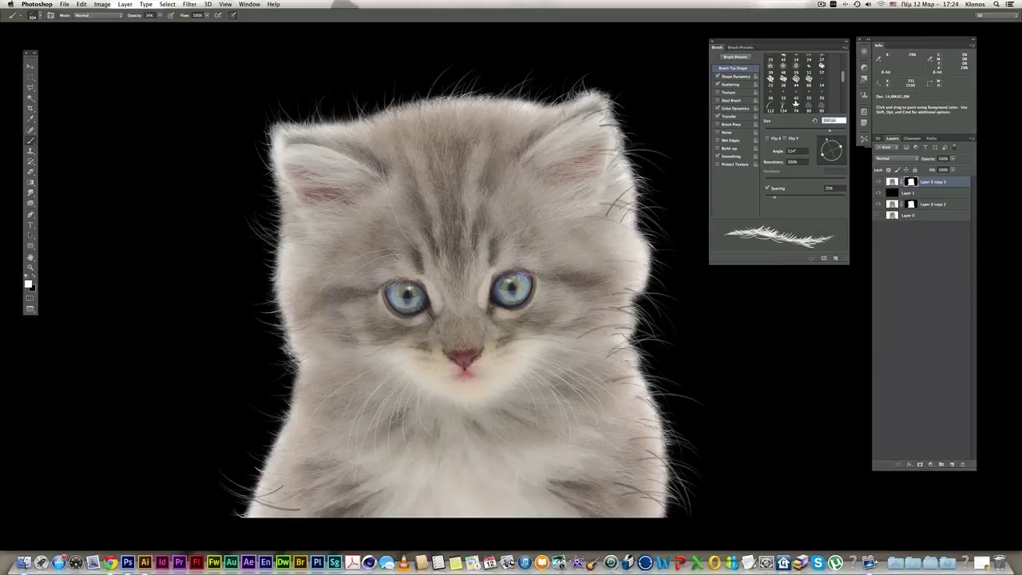
{"action": "left_click", "coordinate": [297, 406]}
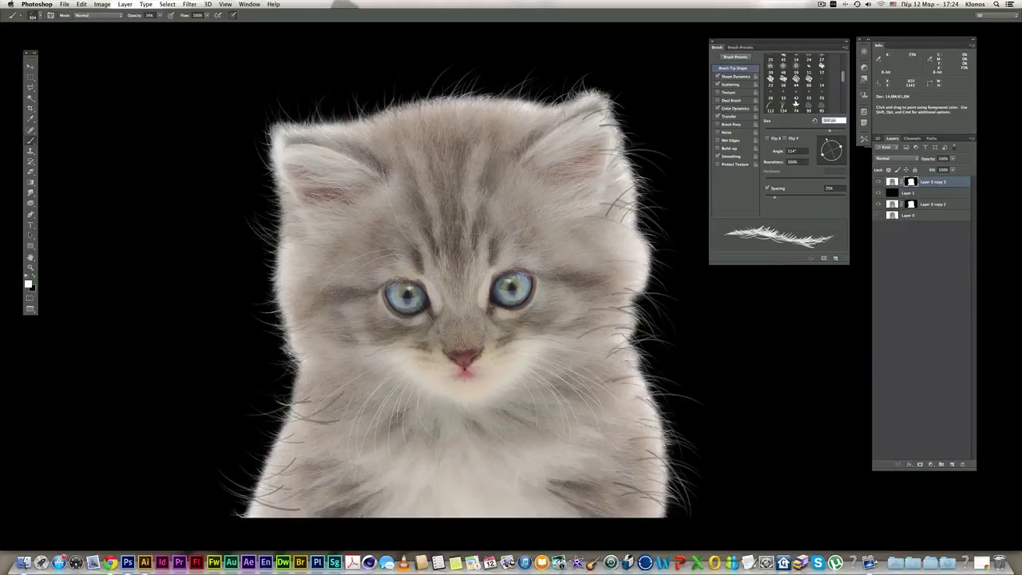
{"action": "left_click", "coordinate": [314, 337]}
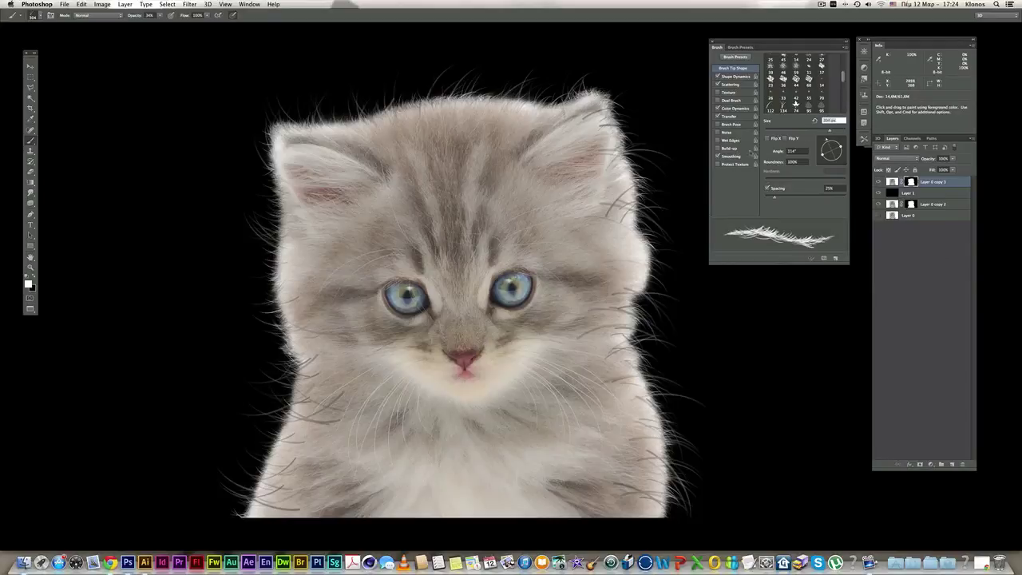
Paint stray hairs along the left-hand cheek, and on the outer side of the left-hand ear with the tip at 90°.
{"action": "left_click", "coordinate": [255, 210]}
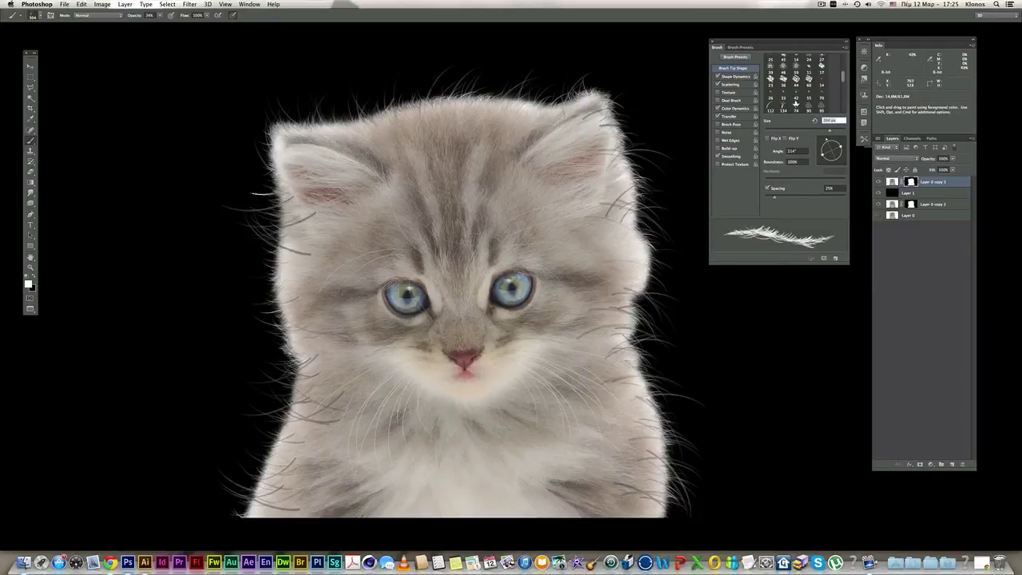
{"action": "left_click", "coordinate": [272, 280]}
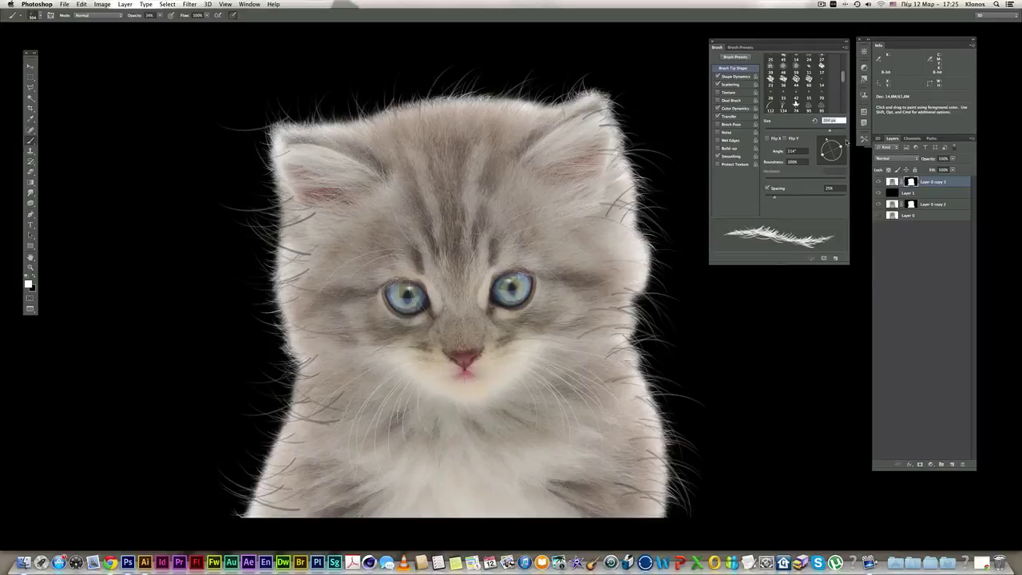
{"action": "left_click_drag", "start_coordinate": [829, 144], "coordinate": [830, 139]}
{"action": "left_click_drag", "start_coordinate": [294, 159], "coordinate": [284, 157]}
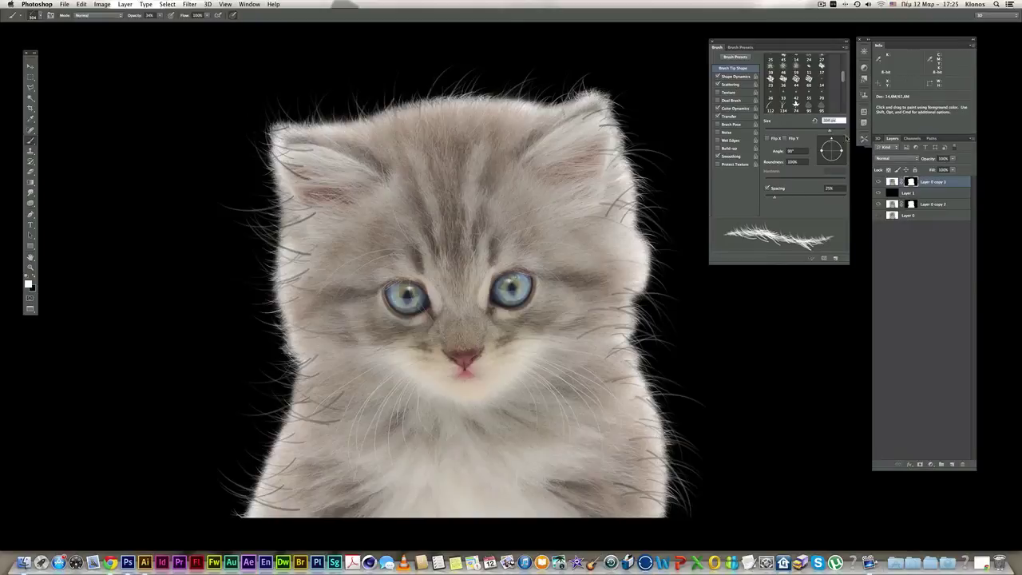
{"action": "left_click_drag", "start_coordinate": [831, 141], "coordinate": [840, 139]}
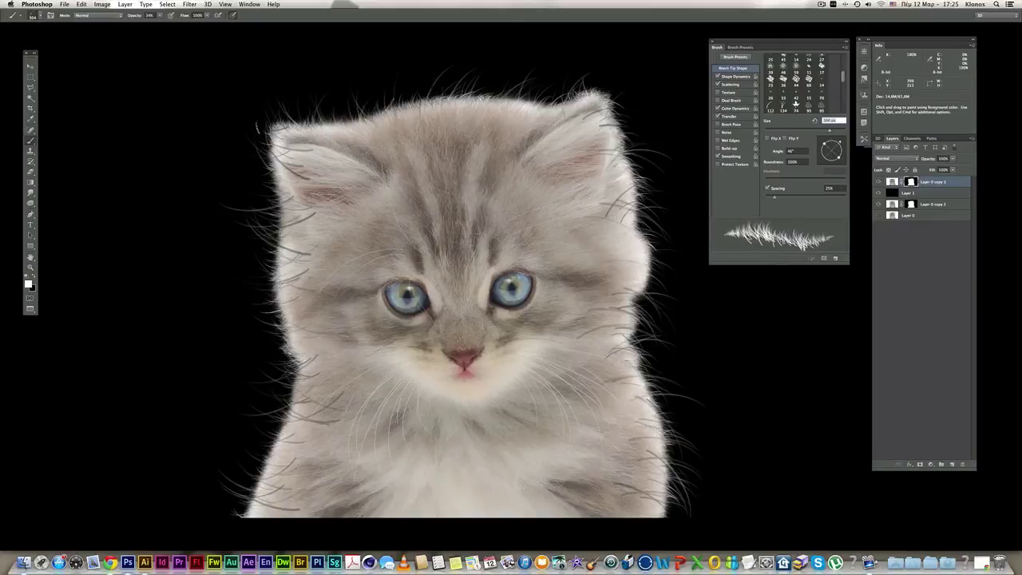
{"action": "left_click", "coordinate": [266, 126]}
{"action": "key", "text": "super"}
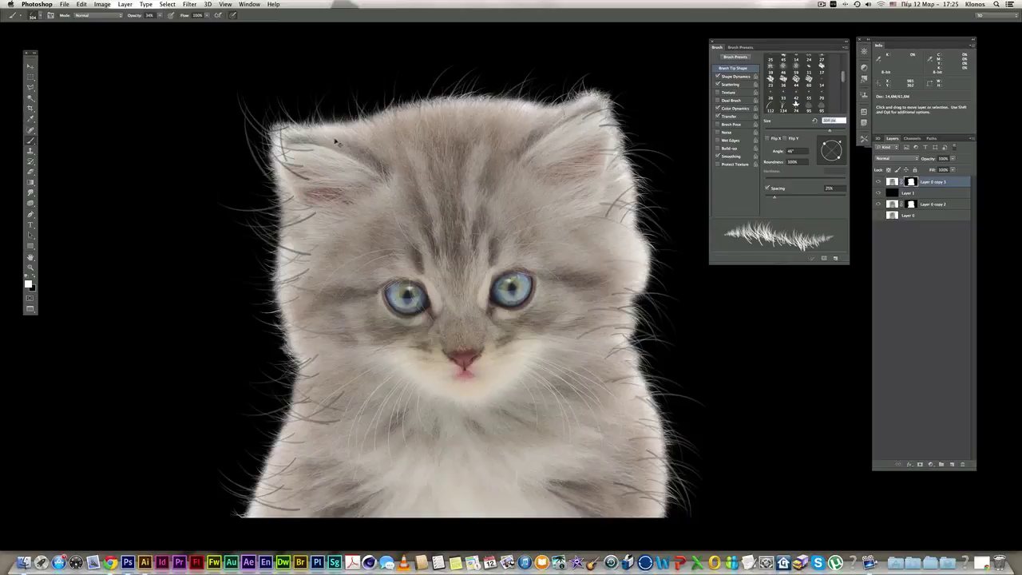
{"action": "key", "text": "super+z"}
{"action": "left_click", "coordinate": [279, 142]}
{"action": "key", "text": "super+z"}
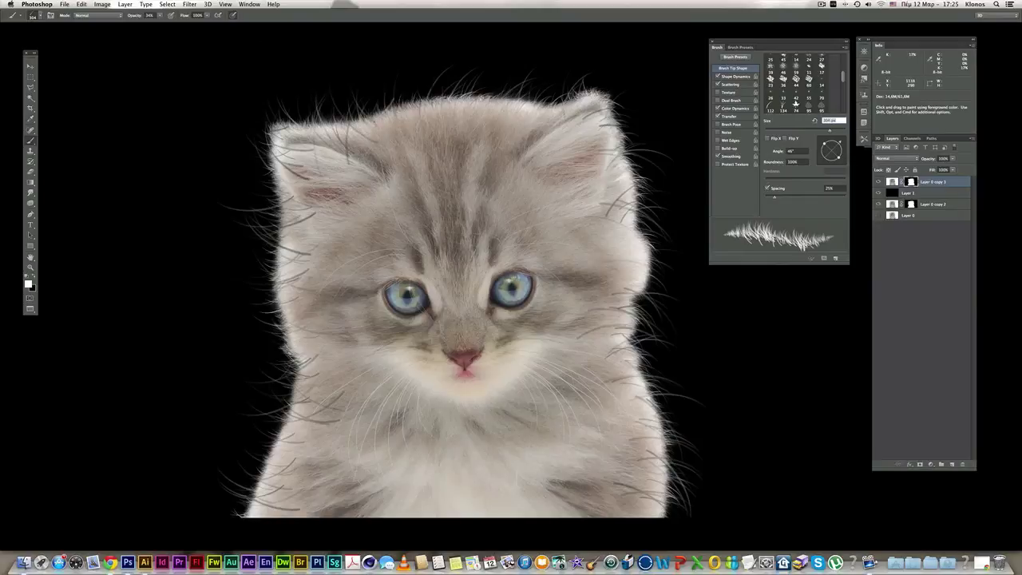
Paint stray hairs across the top of the head with the tip at 11°, and beside the left-hand ear at 71°.
{"action": "left_click_drag", "start_coordinate": [839, 142], "coordinate": [848, 149]}
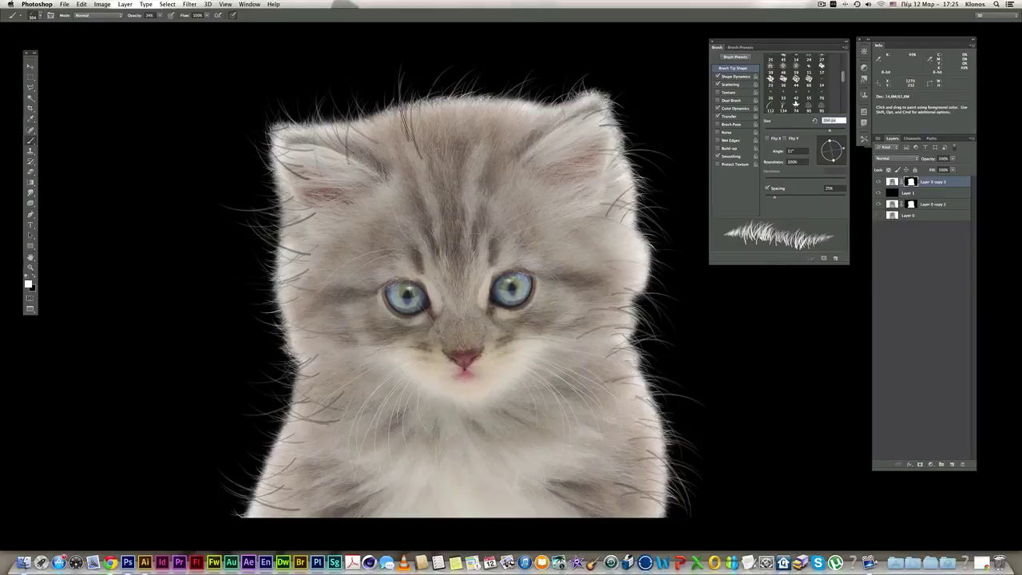
{"action": "left_click", "coordinate": [485, 81]}
{"action": "left_click", "coordinate": [463, 110]}
{"action": "mouse_move", "coordinate": [833, 144]}
{"action": "left_mouse_down"}
{"action": "mouse_move", "coordinate": [820, 140]}
{"action": "mouse_move", "coordinate": [836, 143]}
{"action": "left_mouse_up"}
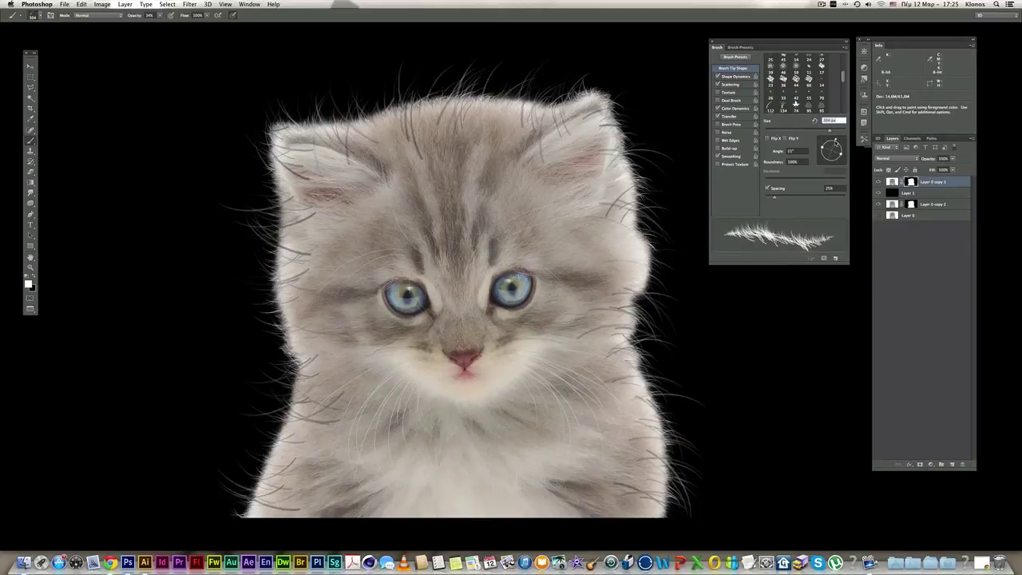
{"action": "left_click", "coordinate": [344, 134]}
Switch from the grass-shaped tip to a soft round brush and reduce its size to 125 px.
{"action": "key", "text": "super+minus"}
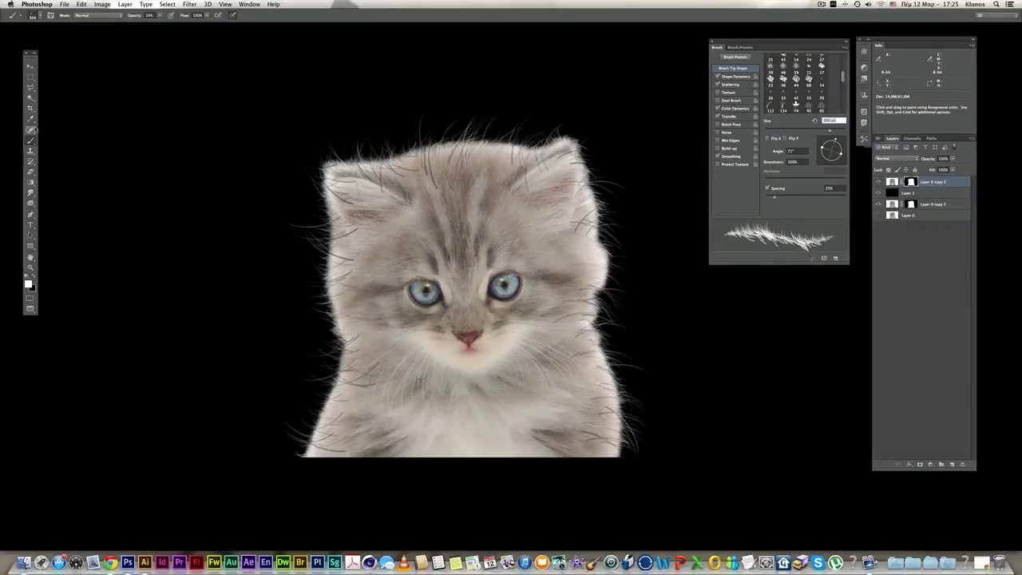
{"action": "left_click", "coordinate": [33, 15]}
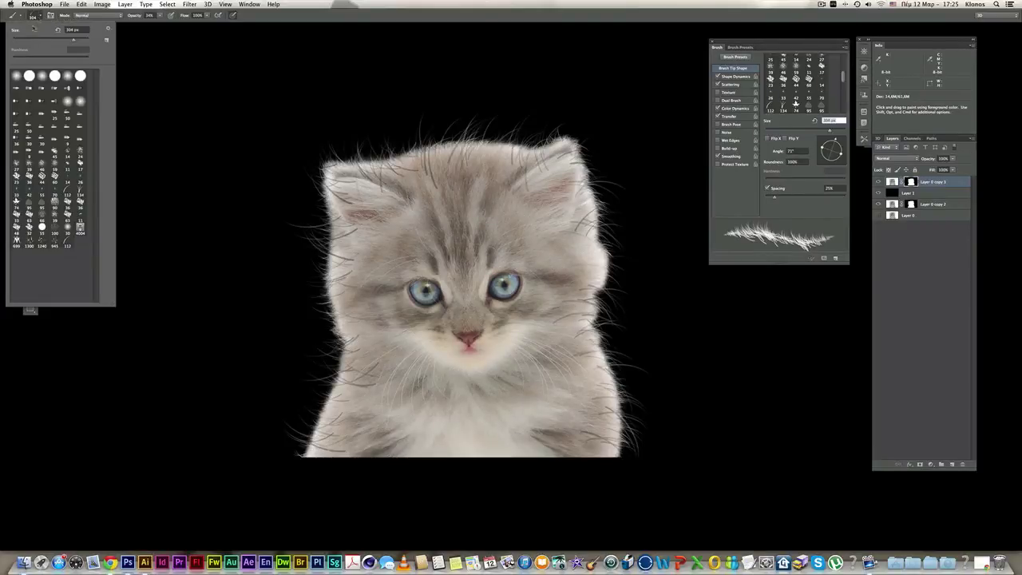
{"action": "left_click", "coordinate": [38, 81]}
{"action": "left_click", "coordinate": [201, 87]}
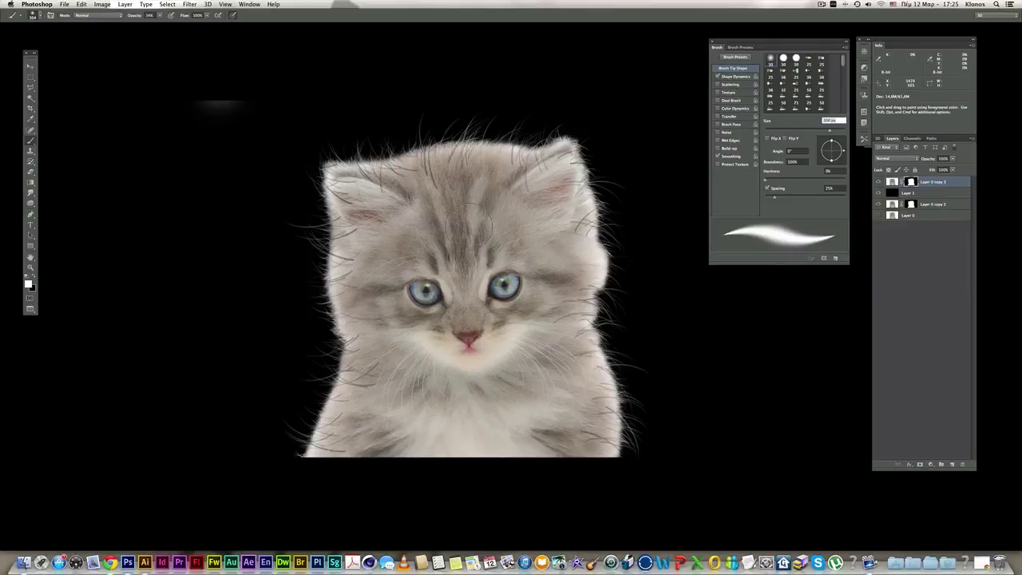
{"action": "key", "text": "bracketleft"}
{"action": "key", "text": "bracketleft"}
{"action": "key", "text": "bracketleft"}
{"action": "key", "text": "bracketleft"}
{"action": "key", "text": "bracketleft"}
Set the brush opacity to 100% and paint black on the mask over the stray smudge in the empty background.
{"action": "left_click", "coordinate": [159, 15]}
{"action": "left_click", "coordinate": [35, 277]}
{"action": "left_click_drag", "start_coordinate": [246, 105], "coordinate": [132, 103]}
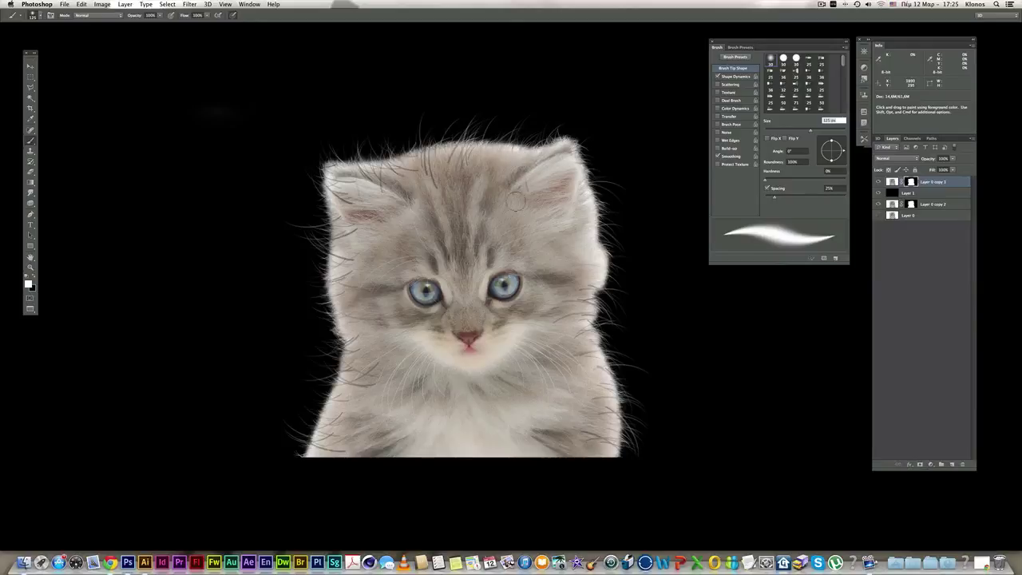
Paint white on the mask over the dark hair marks inside the body, cheeks, ears and forehead, keeping the outer hairs.
{"action": "left_click_drag", "start_coordinate": [586, 280], "coordinate": [588, 268]}
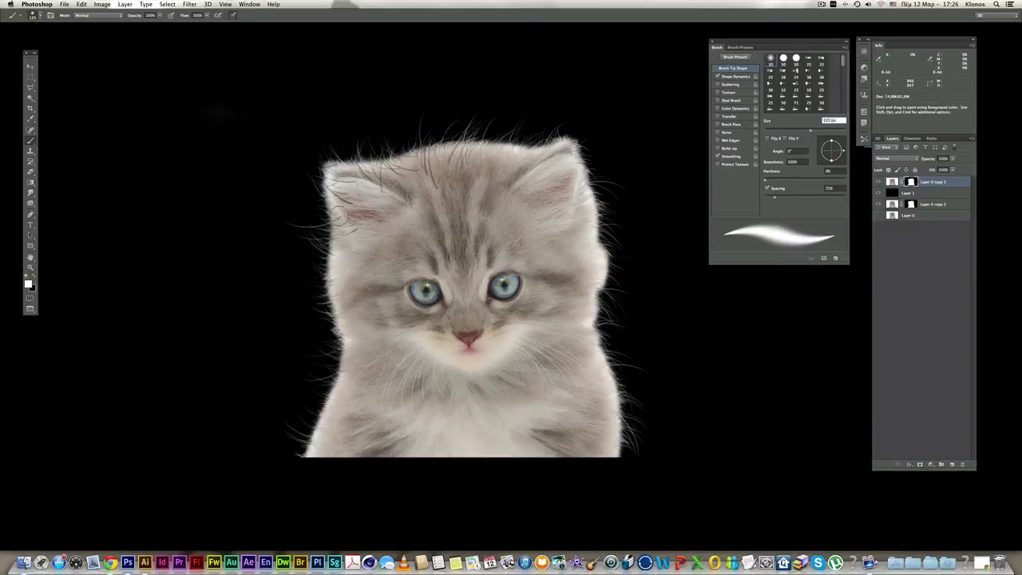
{"action": "left_click_drag", "start_coordinate": [336, 182], "coordinate": [384, 176]}
{"action": "left_click_drag", "start_coordinate": [464, 157], "coordinate": [475, 157]}
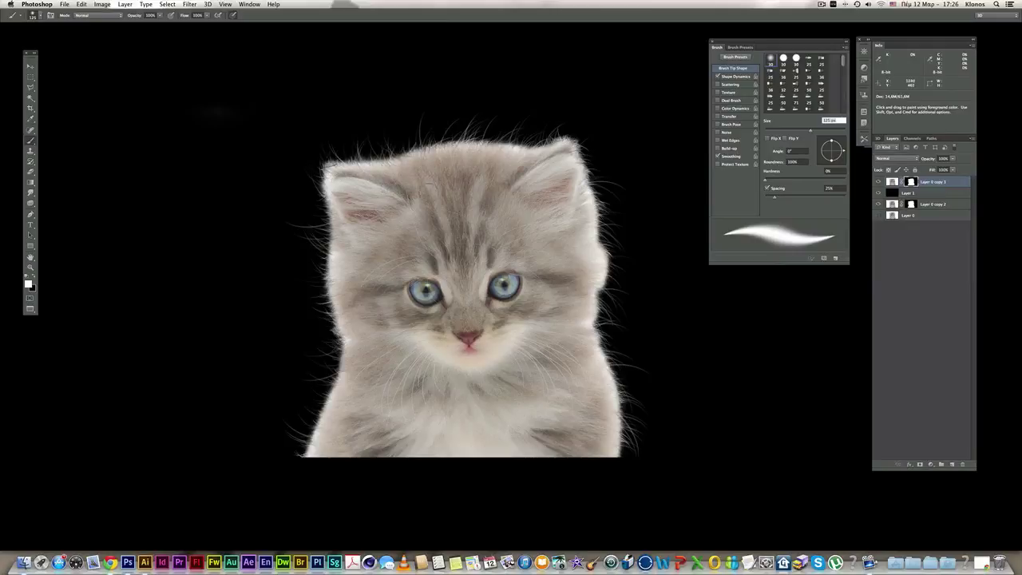
Enlarge the soft brush to 400 px and paint white on the mask across the forehead and right-hand ear's interior.
{"action": "key", "text": "]"}
{"action": "key", "text": "]"}
{"action": "key", "text": "]"}
{"action": "key", "text": "]"}
{"action": "key", "text": "]"}
{"action": "left_click", "coordinate": [520, 180]}
{"action": "mouse_move", "coordinate": [487, 179]}
{"action": "left_mouse_down"}
{"action": "mouse_move", "coordinate": [466, 155]}
{"action": "mouse_move", "coordinate": [437, 150]}
{"action": "mouse_move", "coordinate": [414, 186]}
{"action": "mouse_move", "coordinate": [419, 146]}
{"action": "mouse_move", "coordinate": [351, 200]}
{"action": "mouse_move", "coordinate": [379, 400]}
{"action": "mouse_move", "coordinate": [360, 419]}
{"action": "mouse_move", "coordinate": [494, 431]}
{"action": "mouse_move", "coordinate": [582, 410]}
{"action": "mouse_move", "coordinate": [564, 365]}
{"action": "mouse_move", "coordinate": [564, 252]}
{"action": "mouse_move", "coordinate": [548, 201]}
{"action": "left_mouse_up"}
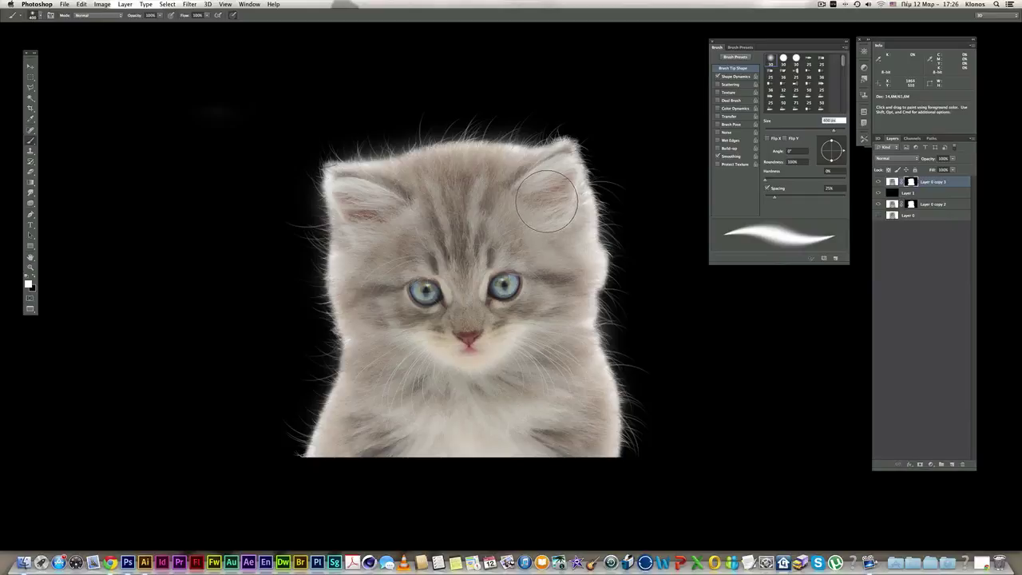
Close the brush settings and inspect the kitten's cut-out edges and stray hairs against the black background.
{"action": "left_click", "coordinate": [518, 228], "text": "alt"}
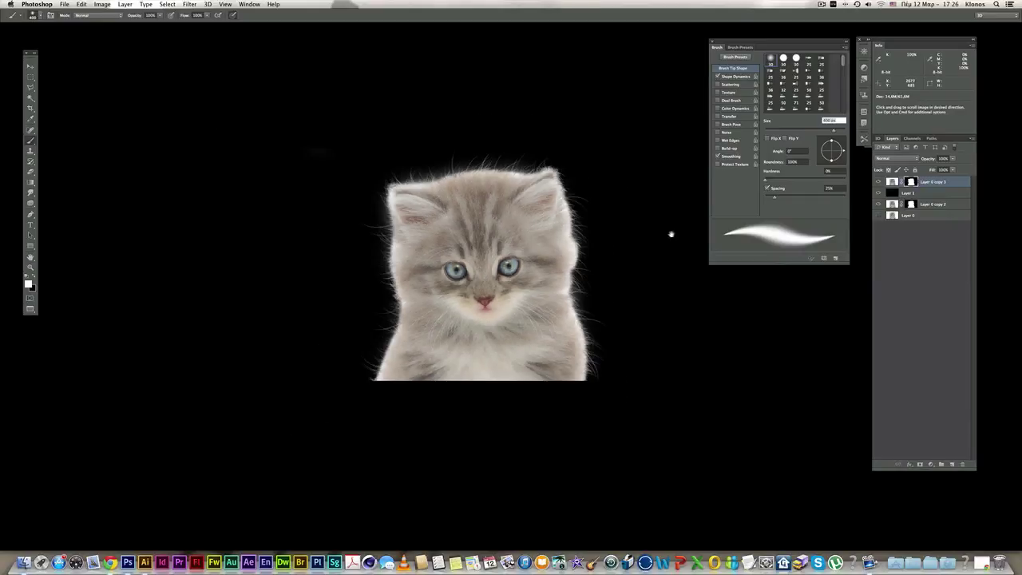
{"action": "left_click", "coordinate": [583, 247], "text": "super"}
{"action": "left_click", "coordinate": [712, 42]}
{"action": "left_click_drag", "start_coordinate": [587, 189], "coordinate": [664, 185]}
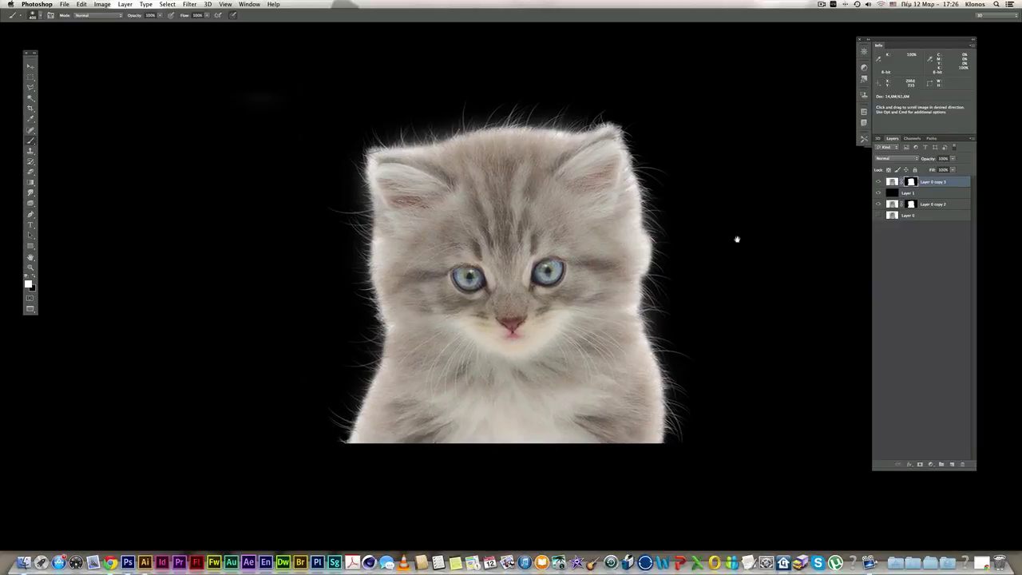
{"action": "left_click_drag", "start_coordinate": [740, 238], "coordinate": [743, 235]}
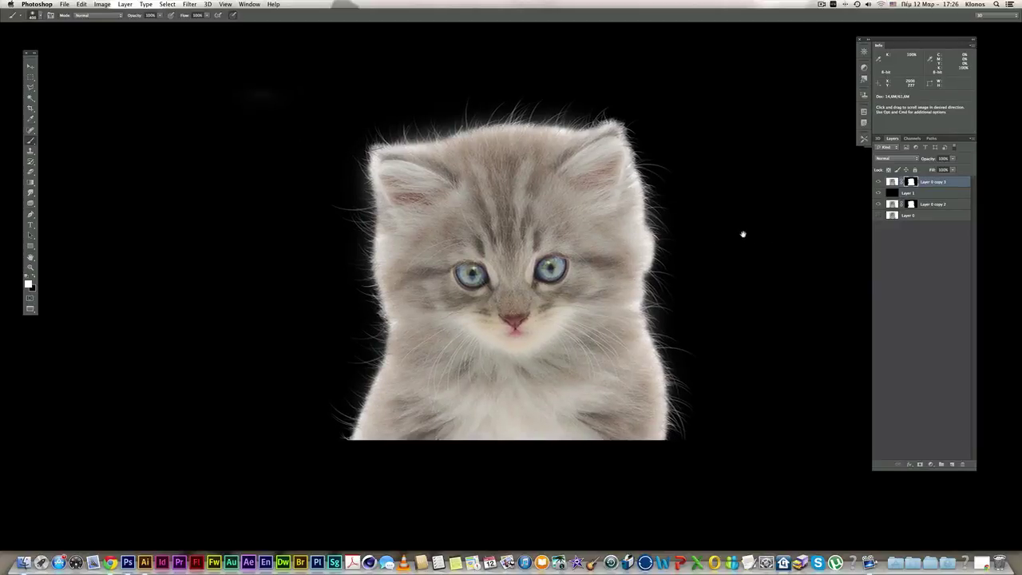
{"action": "scroll", "coordinate": [742, 234], "scroll_direction": "down", "scroll_amount": 1}
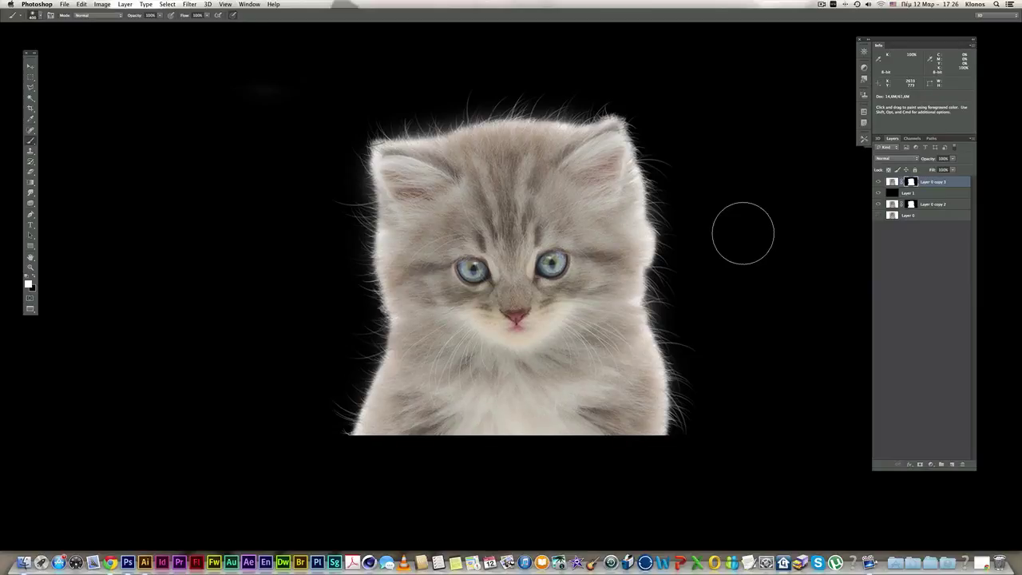
{"action": "key", "text": "super"}
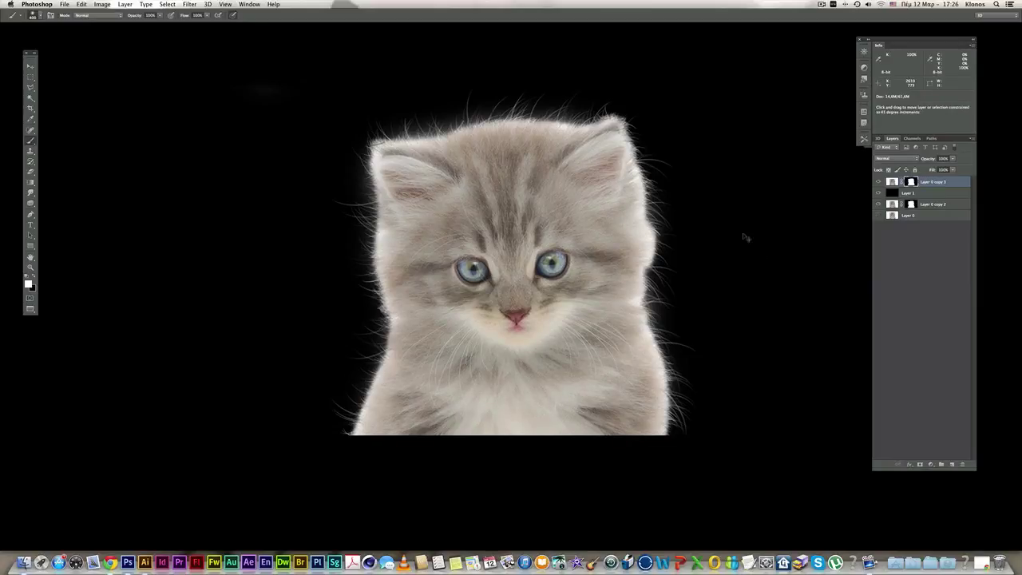